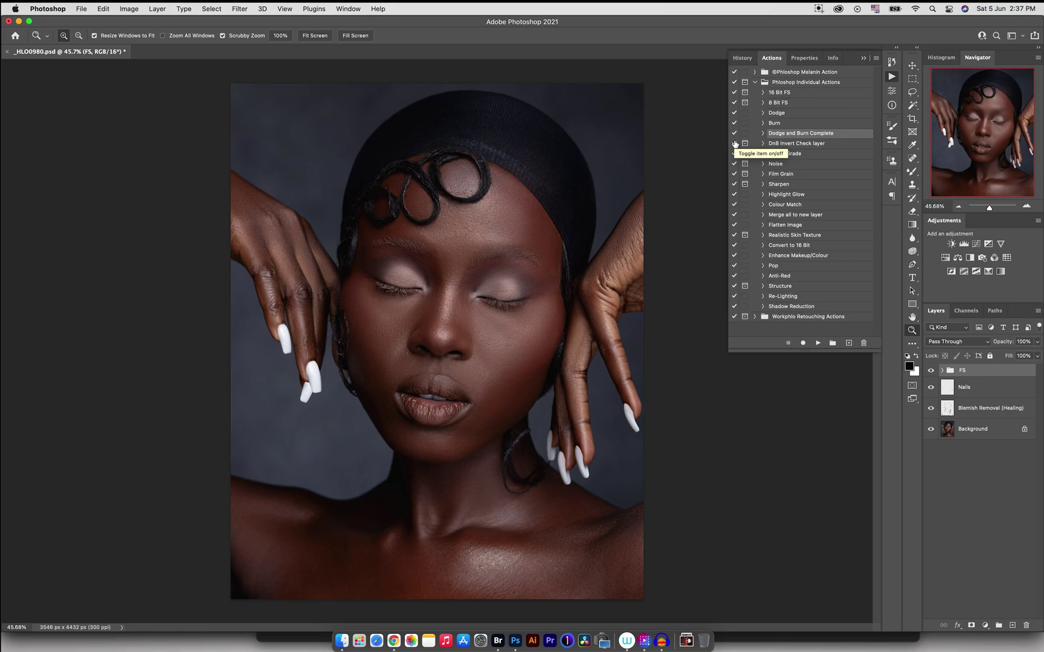
Compare the portrait before and after by toggling the visibility of the retouching layers above the background.
drag(930, 371, 930, 413)
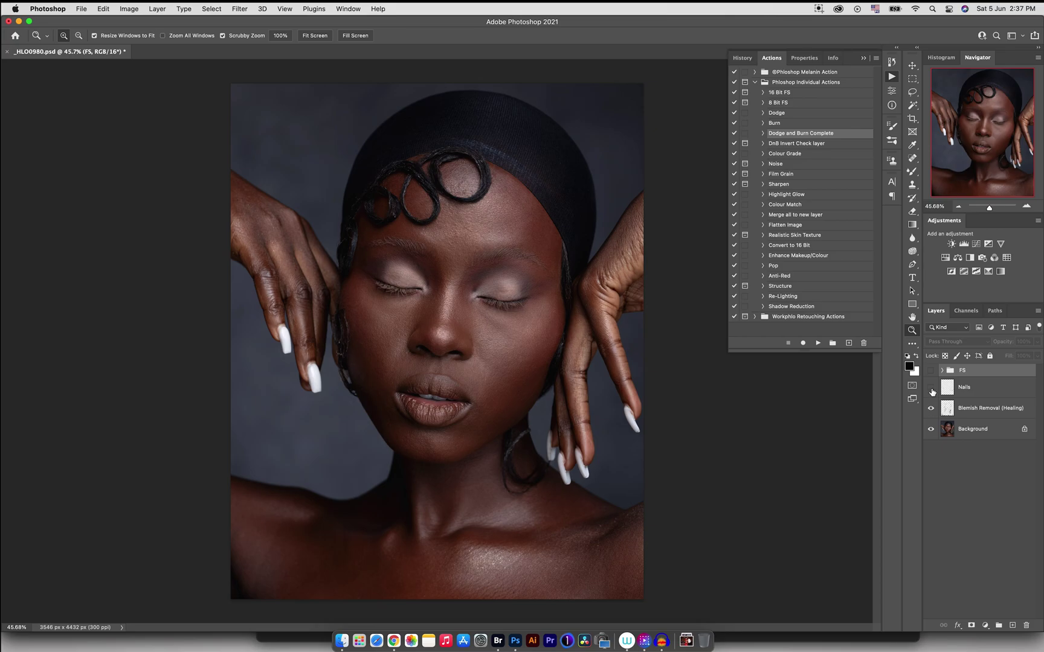
click(931, 390)
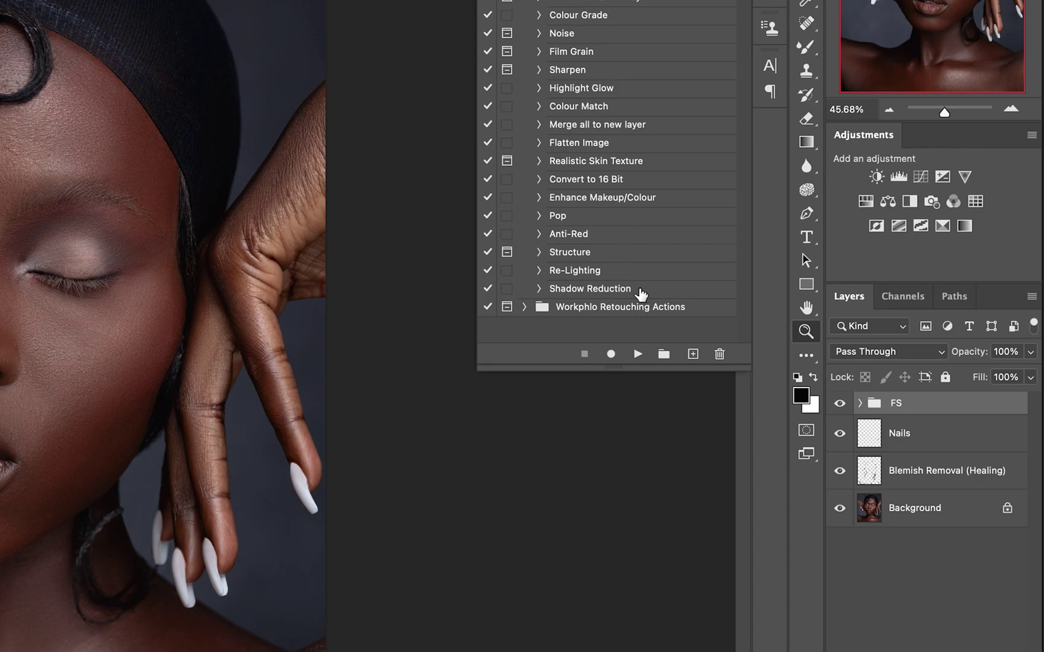
Run the Dodge and Burn Complete action and expand the resulting layer group.
click(638, 351)
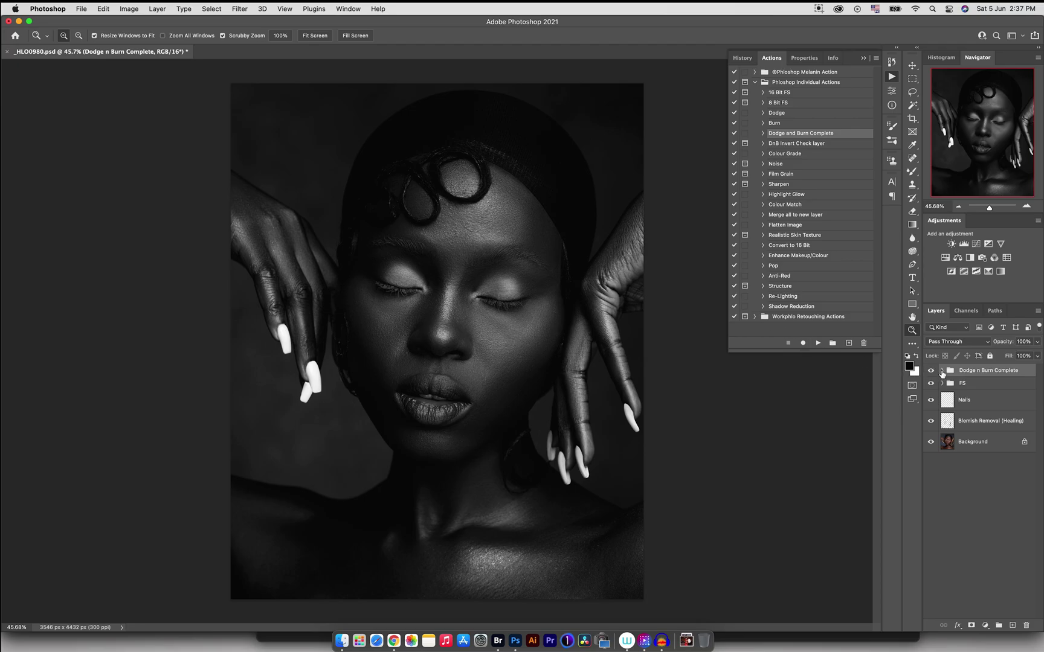
click(941, 371)
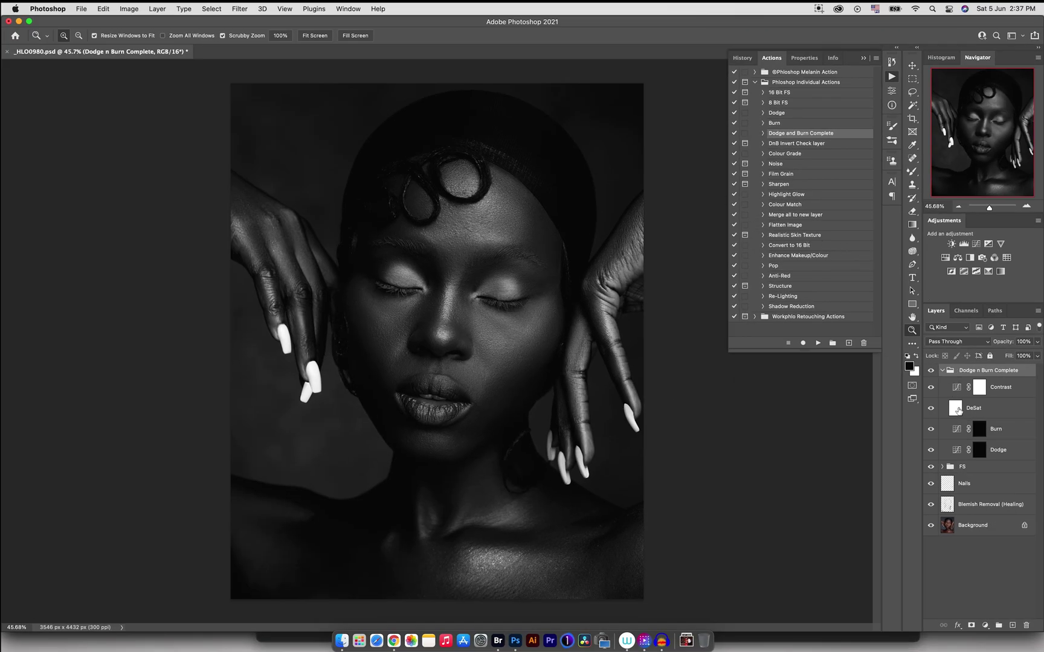
Select the Dodge layer's mask and switch from the Mixer Brush to the regular Brush tool.
click(979, 451)
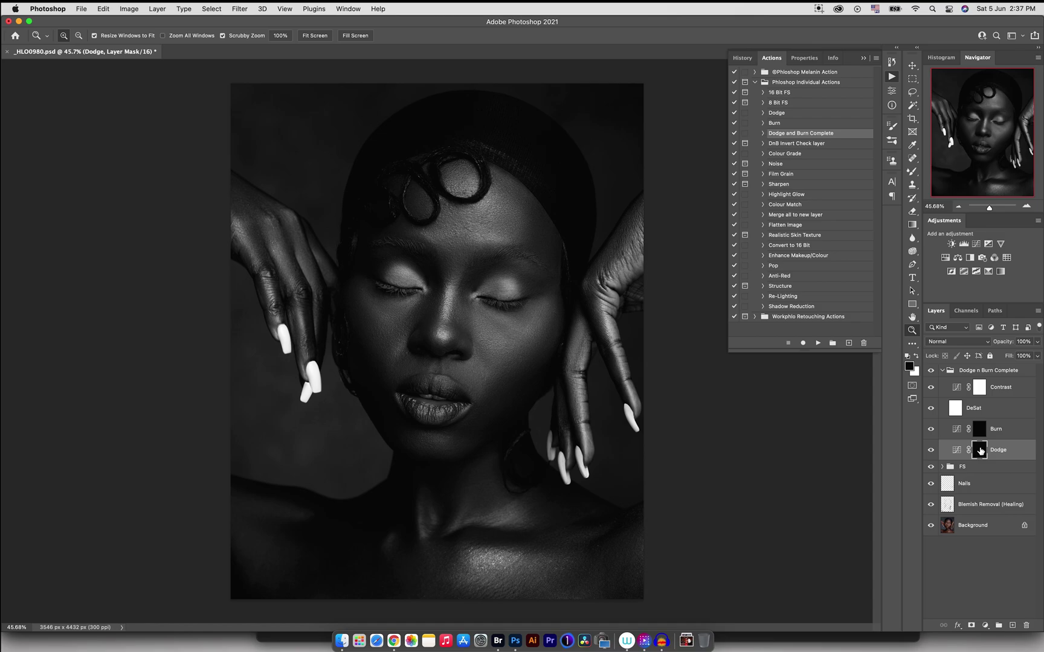
key(b)
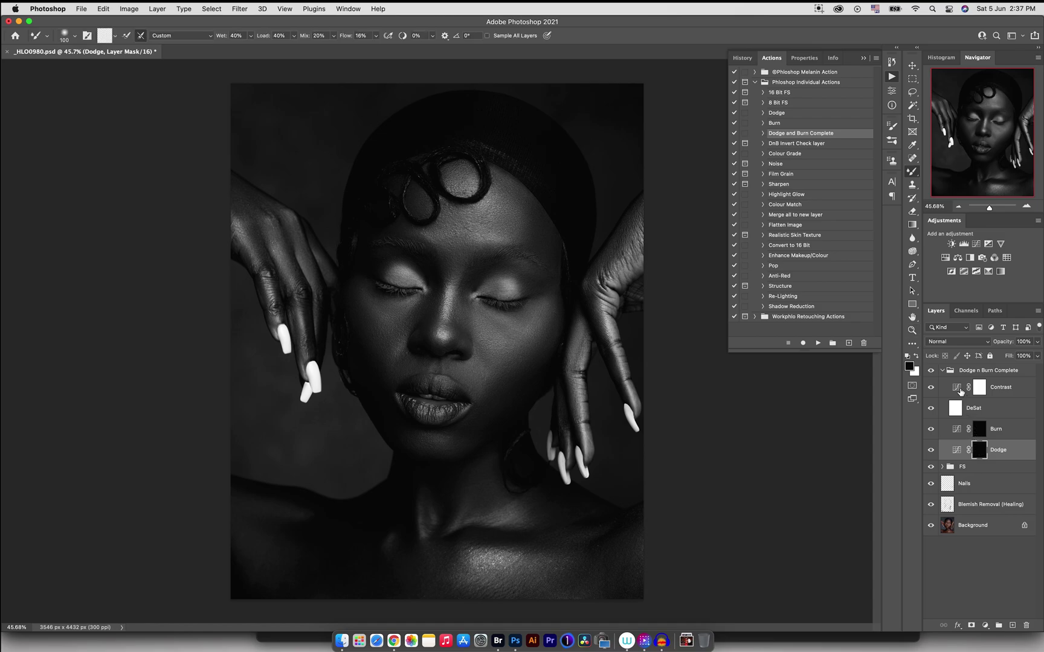
right_click(911, 175)
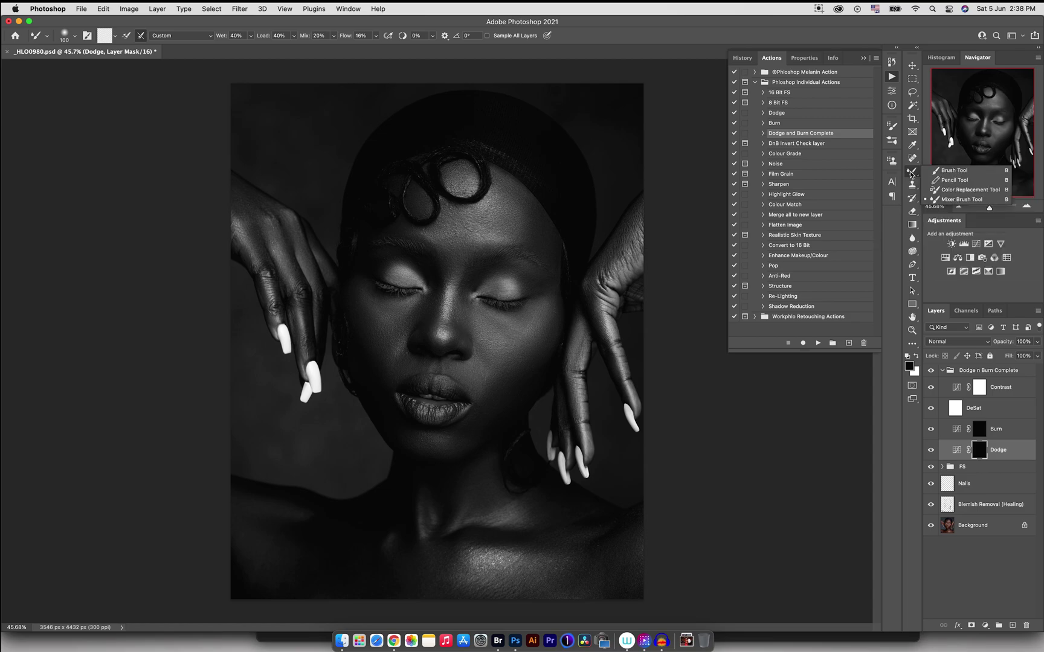
click(945, 171)
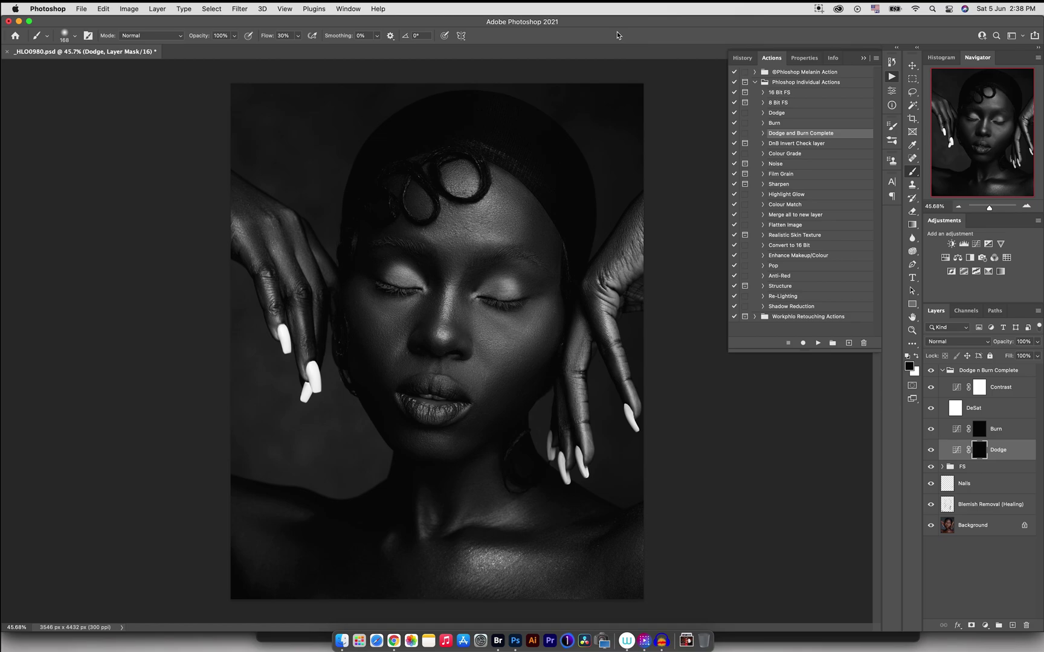
Raise the brush flow, enlarge the brush to 373 px and make white the foreground color.
drag(268, 38, 324, 29)
drag(426, 218, 440, 227)
key(x)
Paint a white test area over the face on the Dodge mask, inspect the mask alone, and clear it back to black.
mouse_move(489, 196)
mouse_down()
mouse_move(396, 337)
mouse_move(478, 194)
mouse_move(398, 374)
mouse_move(497, 233)
mouse_move(441, 432)
mouse_move(519, 237)
mouse_move(421, 288)
mouse_move(429, 296)
mouse_move(467, 269)
mouse_up()
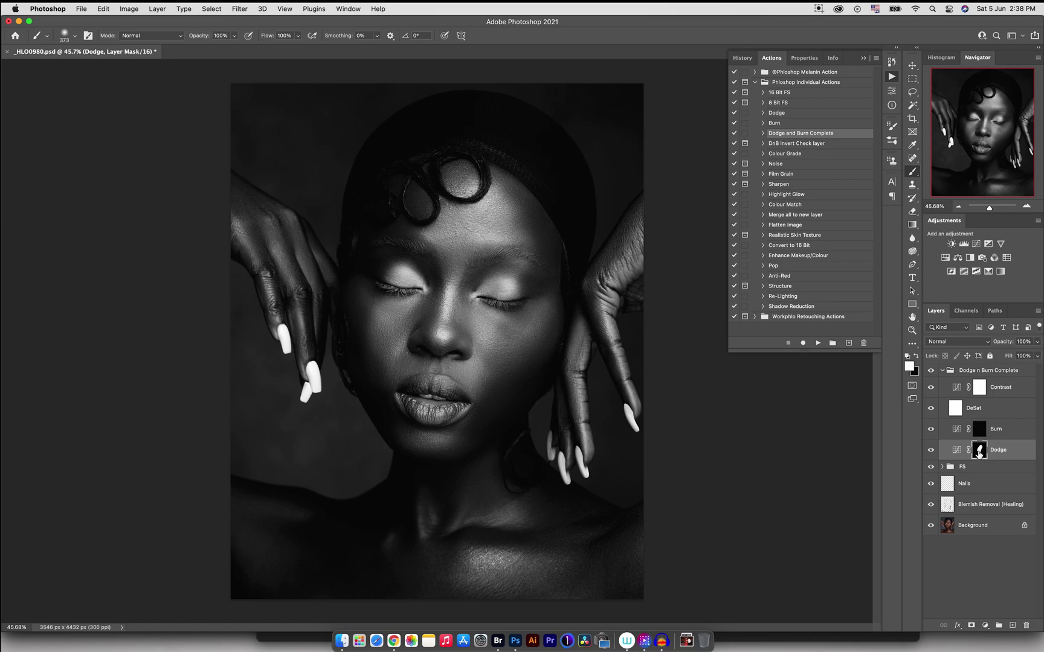
alt+click(979, 452)
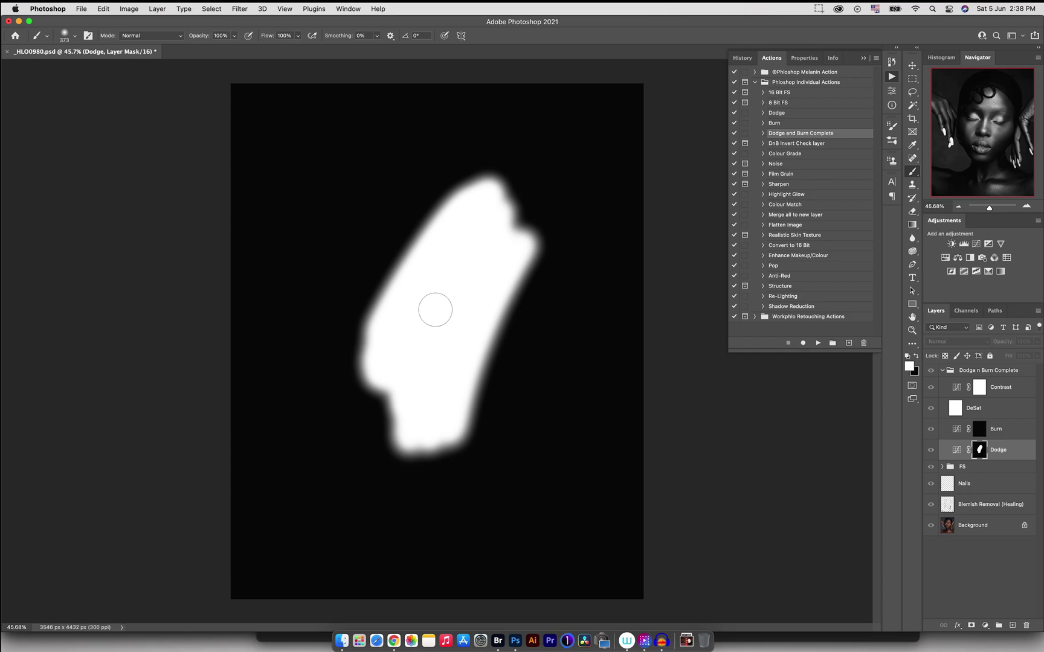
alt+click(979, 450)
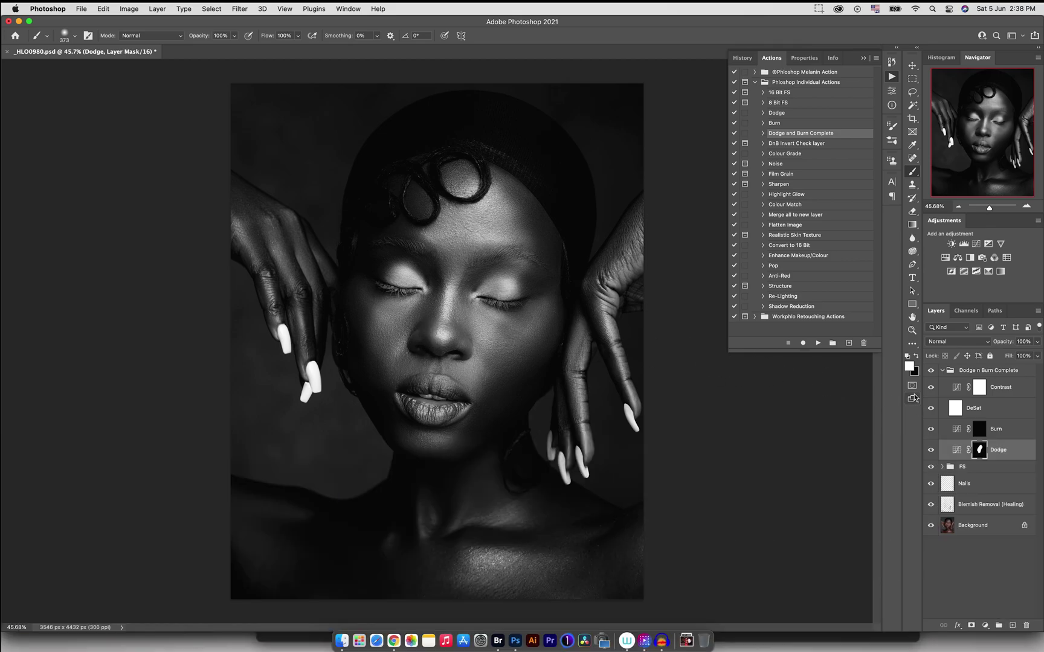
key(super+BackSpace)
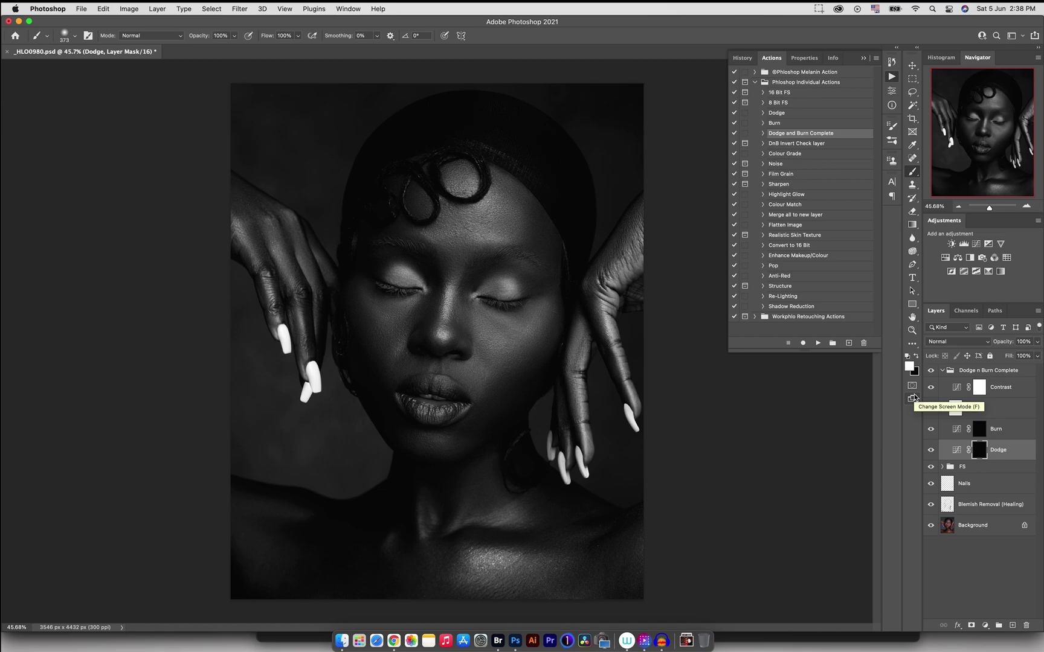
Set the brush flow to 2% and start brightening the face on the Dodge mask with a 100 px brush.
drag(267, 36, 221, 50)
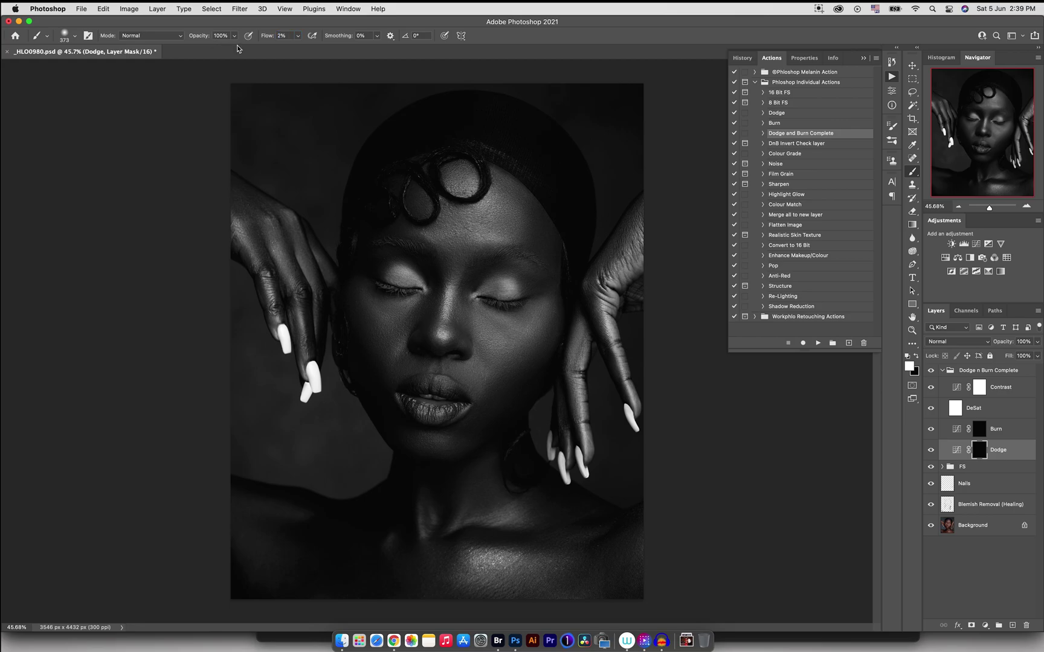
key(z)
drag(501, 211, 502, 211)
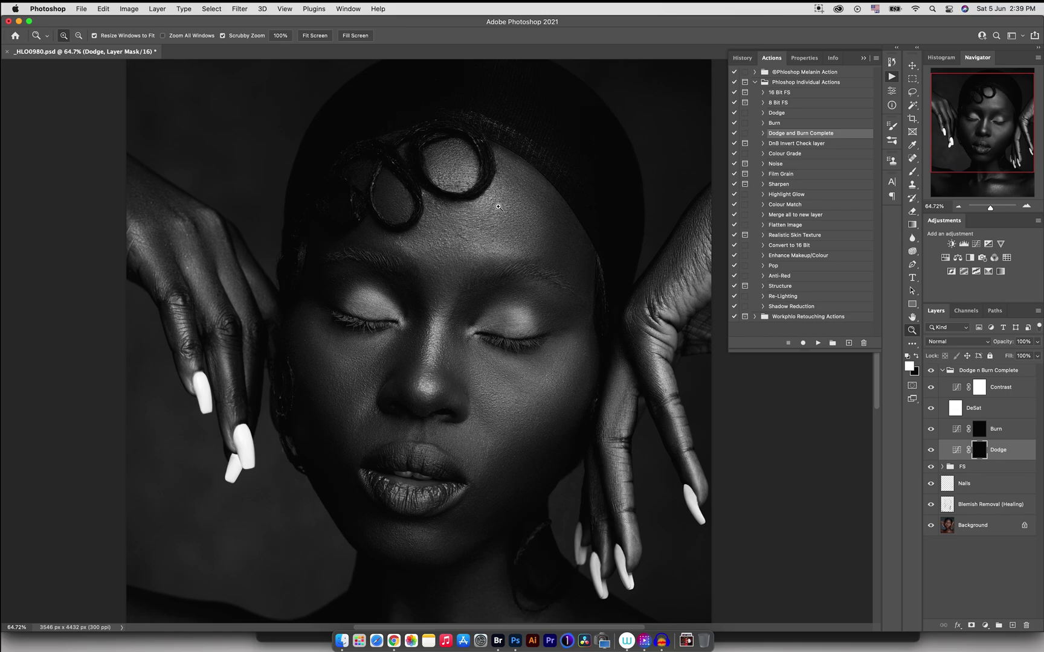
key(b)
drag(478, 310, 455, 309)
mouse_move(486, 362)
mouse_down()
mouse_move(520, 386)
mouse_move(479, 357)
mouse_move(525, 385)
mouse_move(536, 367)
mouse_move(524, 358)
mouse_move(545, 360)
mouse_move(494, 372)
mouse_up()
mouse_move(352, 326)
mouse_down()
mouse_move(333, 336)
mouse_move(341, 345)
mouse_move(326, 338)
mouse_move(366, 354)
mouse_move(390, 327)
mouse_up()
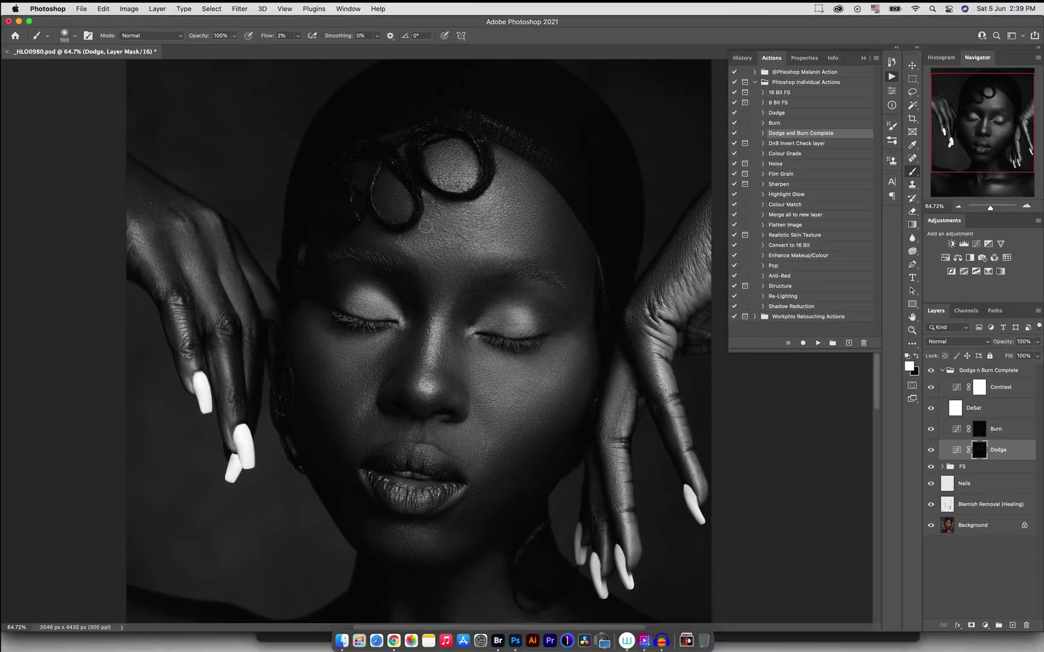
Dodge fine details around the inner eyes and nose bridge with a brush of about 30 px.
key(bracketleft)
key(bracketleft)
key(bracketleft)
key(bracketleft)
key(bracketleft)
key(bracketleft)
key(bracketright)
key(bracketright)
key(bracketright)
key(bracketright)
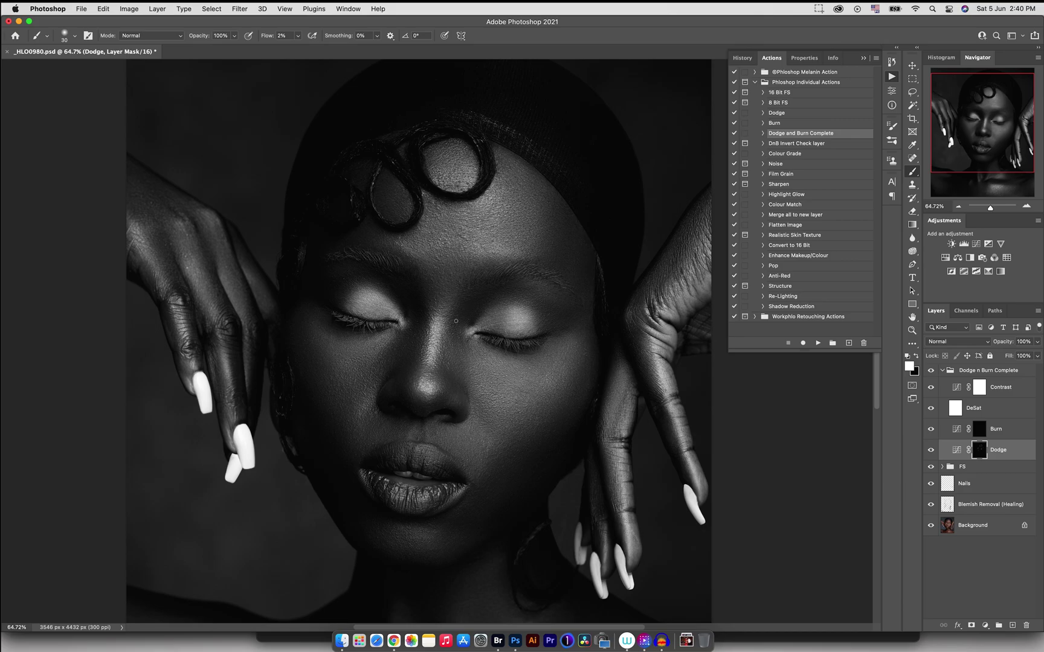
Enlarge the brush gradually while brightening wider patches of the face on the Dodge mask.
key(bracketright)
key(bracketright)
key(bracketright)
key(bracketright)
key(bracketright)
key(bracketright)
key(bracketright)
key(bracketleft)
Toggle the Dodge layer's visibility to compare the face with and without the brightening.
click(932, 450)
click(931, 451)
click(932, 467)
Dodge broad areas of the forehead, cheeks and under-eyes with a soft brush enlarged to about 200 px.
key(bracketright)
key(bracketright)
key(bracketright)
key(bracketright)
key(bracketright)
key(bracketright)
key(bracketright)
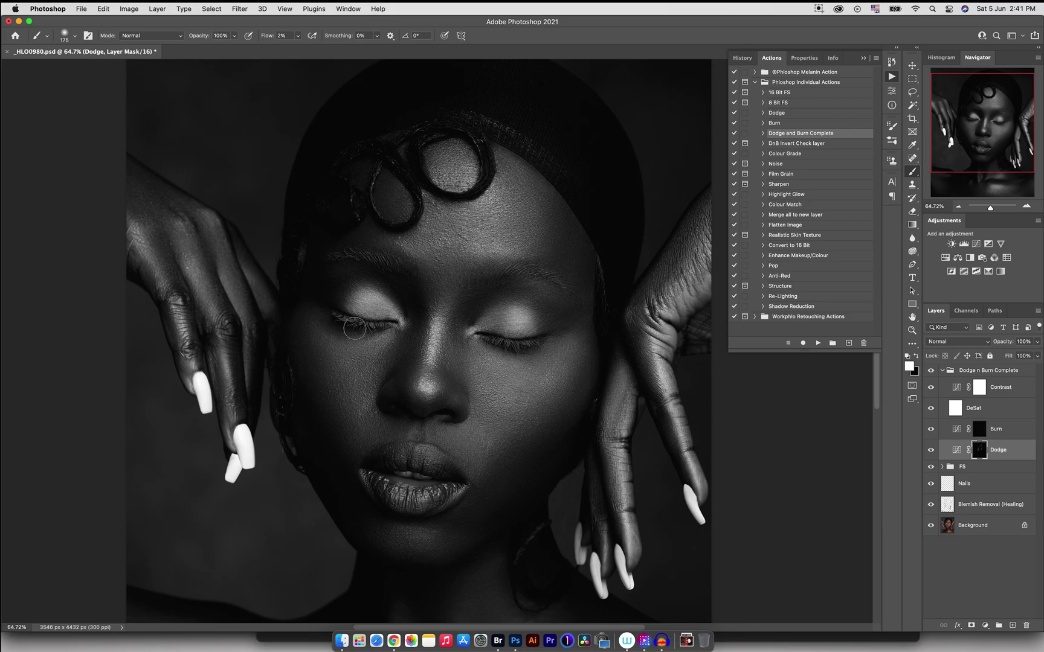
key(bracketleft)
key(bracketleft)
key(bracketright)
key(bracketright)
key(bracketright)
Compare the face with the Dodge layer off and on, and inspect its mask on its own.
click(931, 450)
click(931, 450)
alt+click(978, 451)
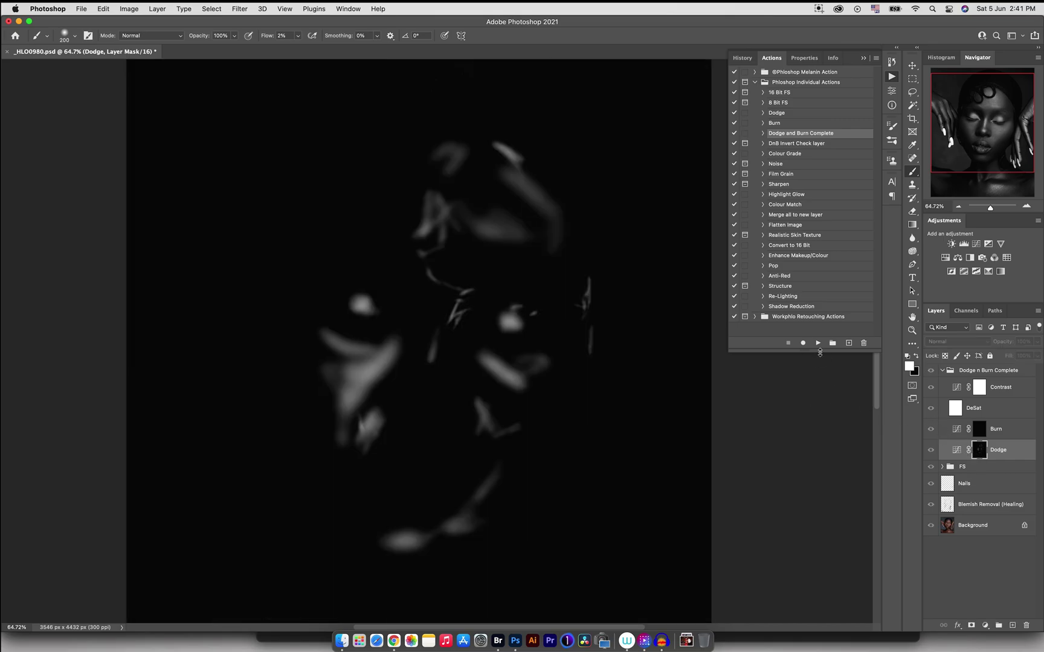
alt+click(978, 446)
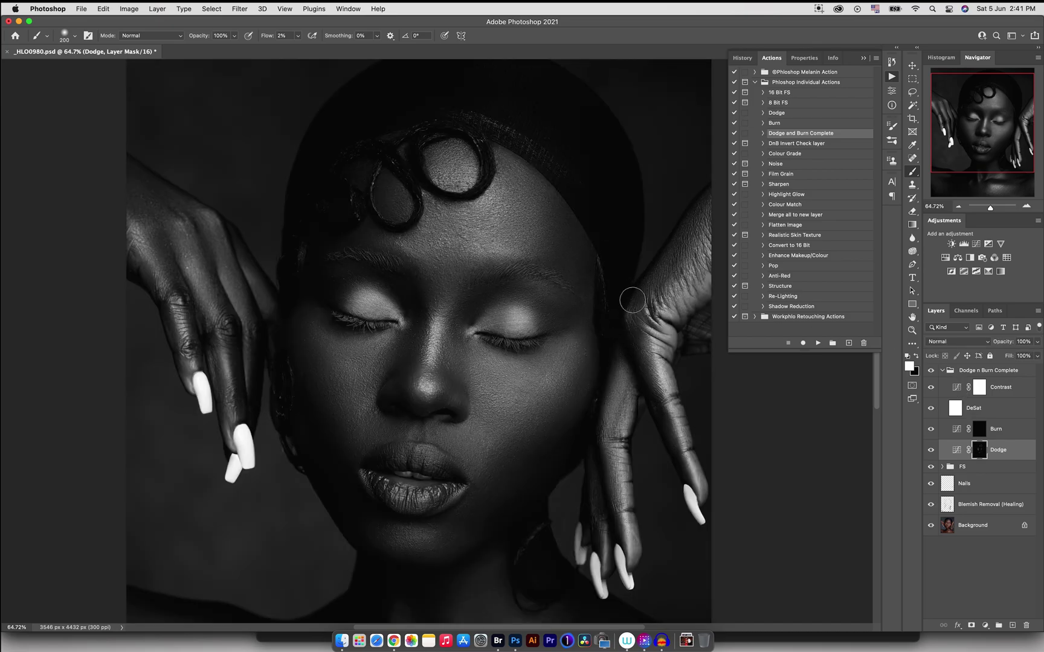
Reduce the brush to about 80 px and refine smaller dark spots on the Dodge mask.
key(bracketleft)
key(bracketleft)
key(bracketleft)
key(bracketleft)
key(bracketleft)
key(bracketright)
Steepen the Contrast layer's curve by raising the highlight point and setting the shadow point to input 69, output 48.
double_click(956, 387)
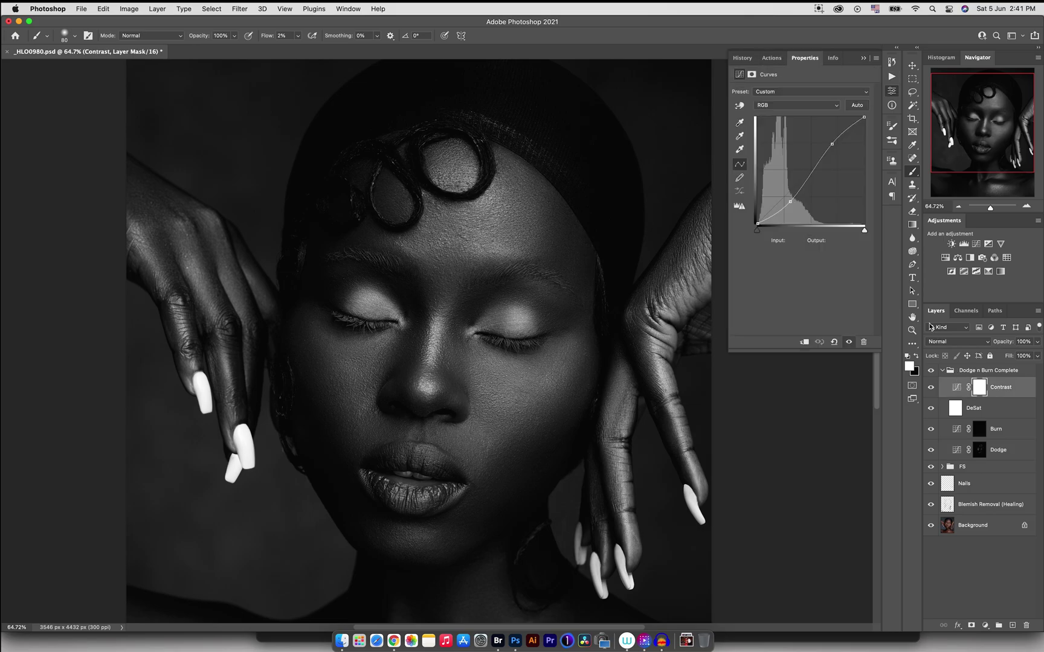
drag(790, 201, 785, 191)
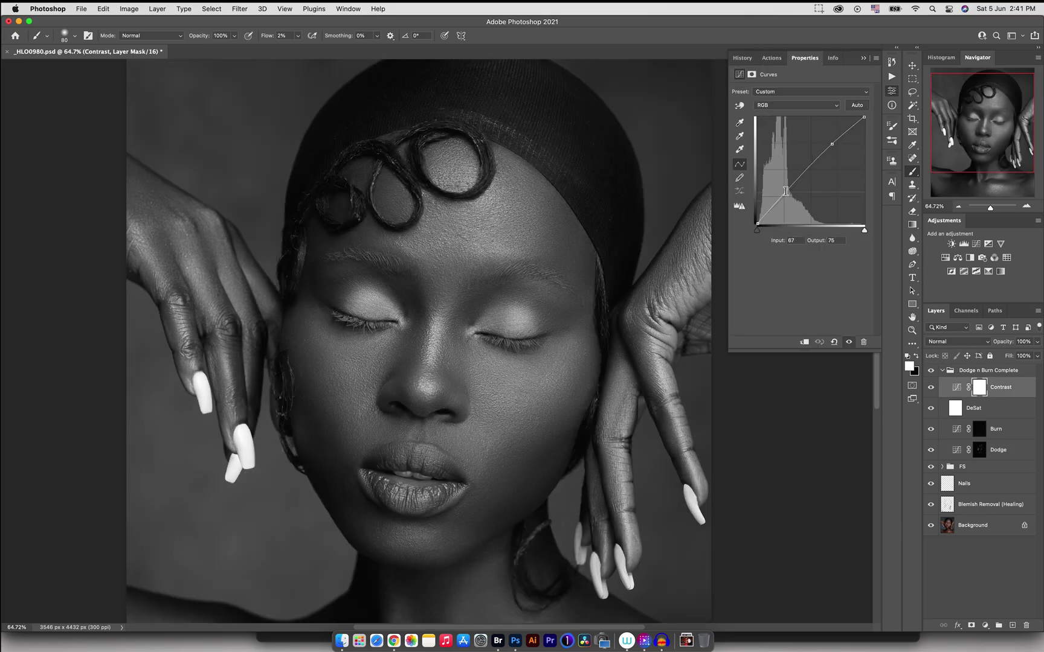
drag(832, 143, 828, 131)
drag(785, 194, 786, 208)
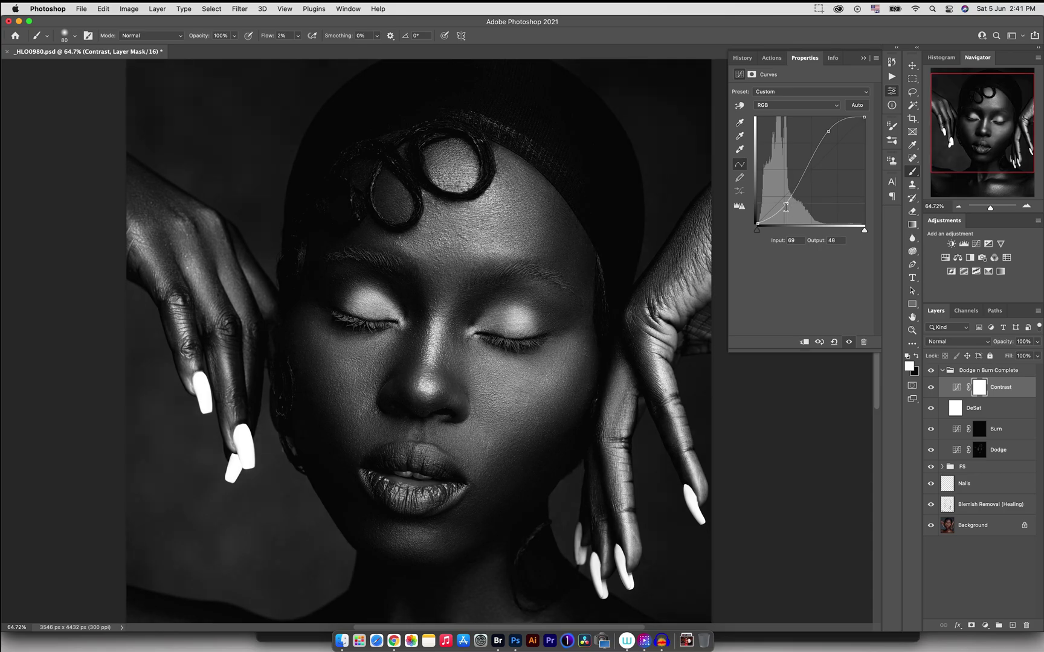
click(865, 58)
Reselect the Dodge mask and brighten uneven skin across the full portrait, enlarging the brush to about 200 px.
key(z)
drag(552, 217, 462, 308)
key(b)
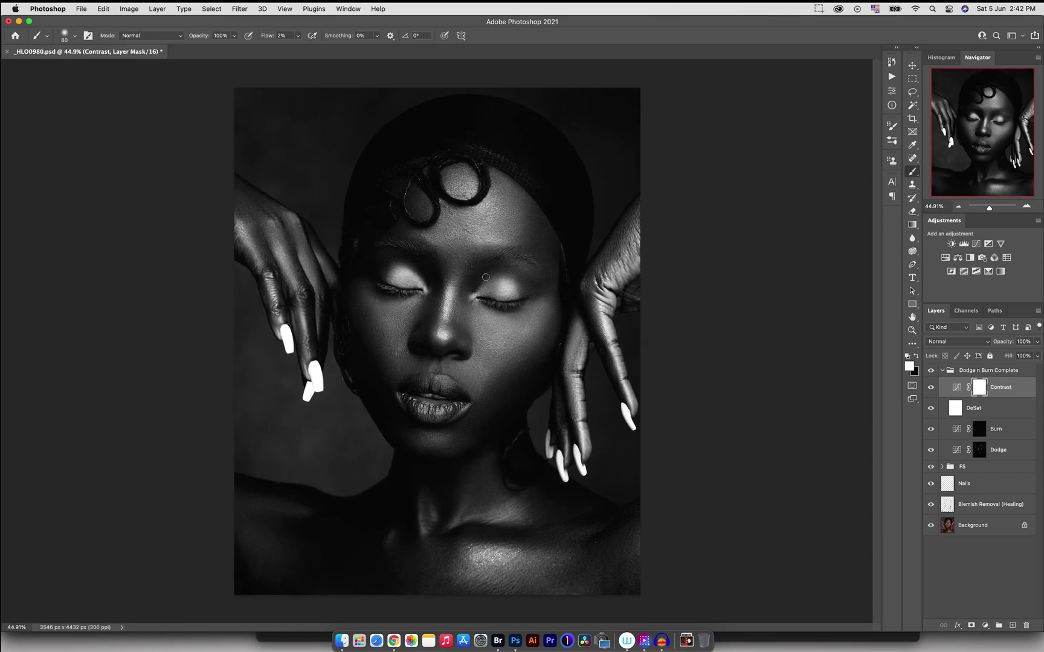
click(979, 450)
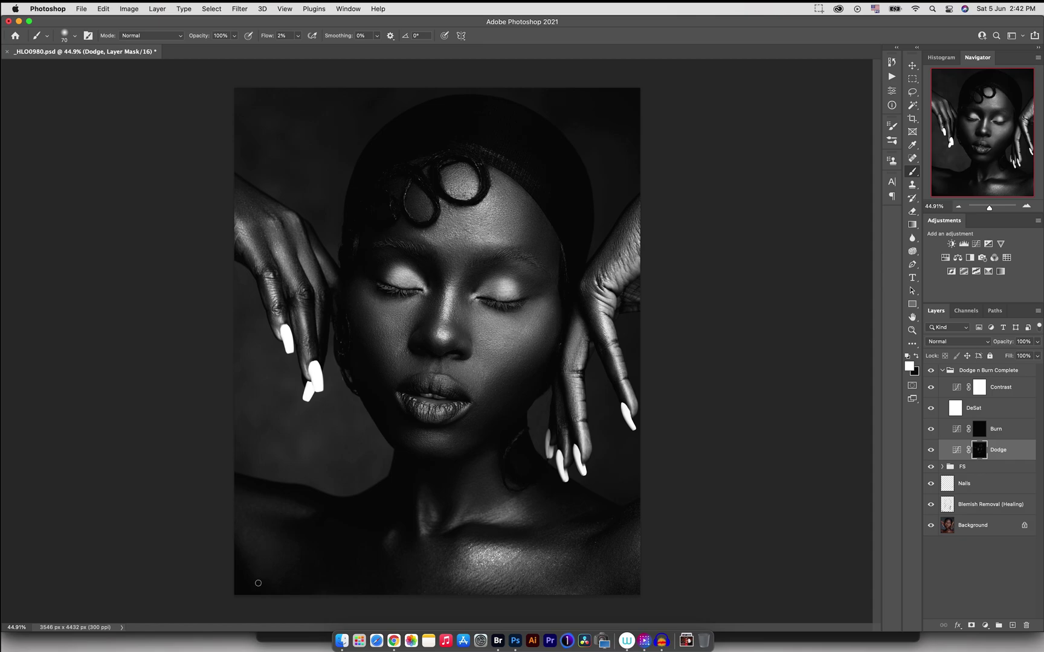
key(bracketright)
key(bracketright)
key(bracketright)
key(bracketright)
key(bracketleft)
key(bracketleft)
key(bracketright)
key(bracketright)
key(bracketright)
key(bracketright)
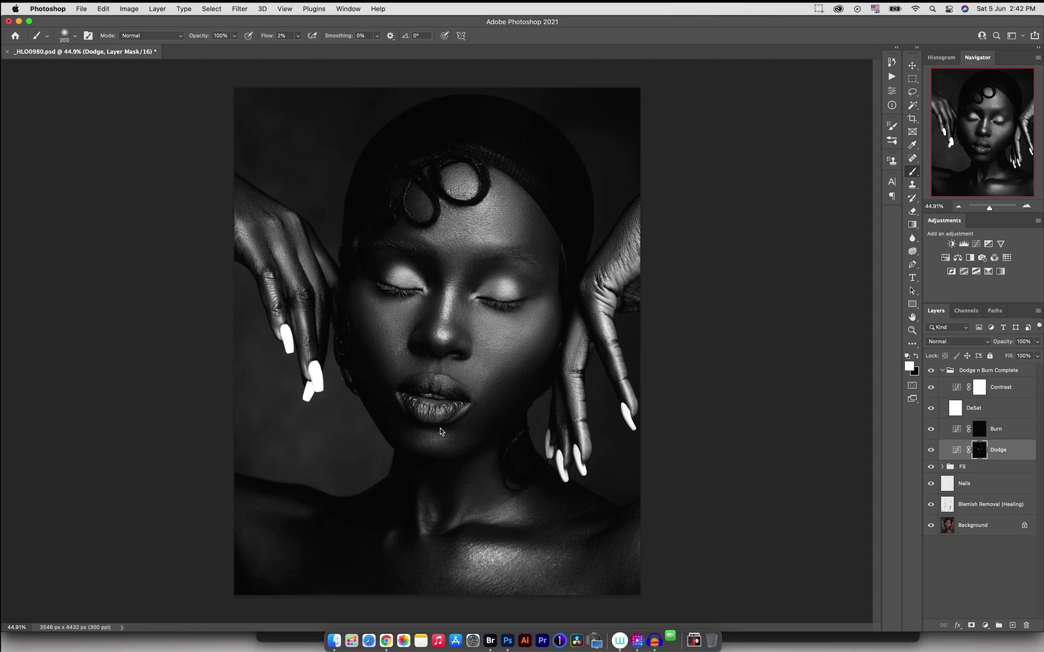
Continue dodging the forehead and face, starting at 150 px and varying the brush size to suit each area.
key(bracketleft)
key(bracketleft)
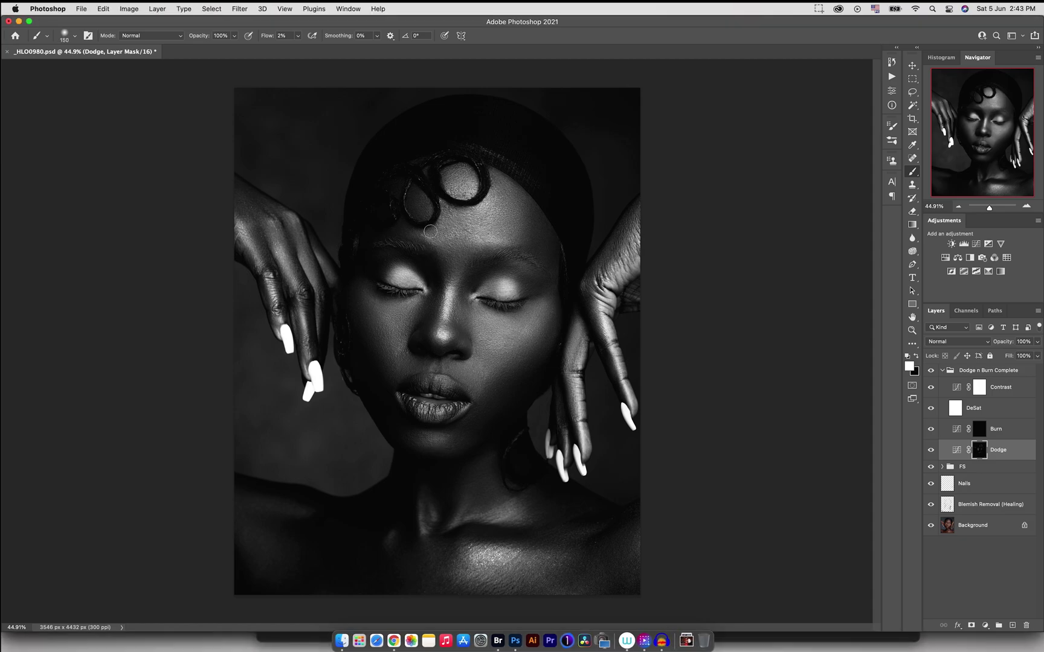
key(bracketleft)
key(bracketleft)
key(bracketright)
key(bracketright)
key(bracketright)
key(bracketright)
key(bracketright)
key(bracketright)
key(bracketright)
Darken the Contrast layer's curve by lowering the highlight point and setting the shadow point to input 71, output 21.
click(957, 388)
drag(828, 131, 836, 154)
drag(786, 204, 790, 219)
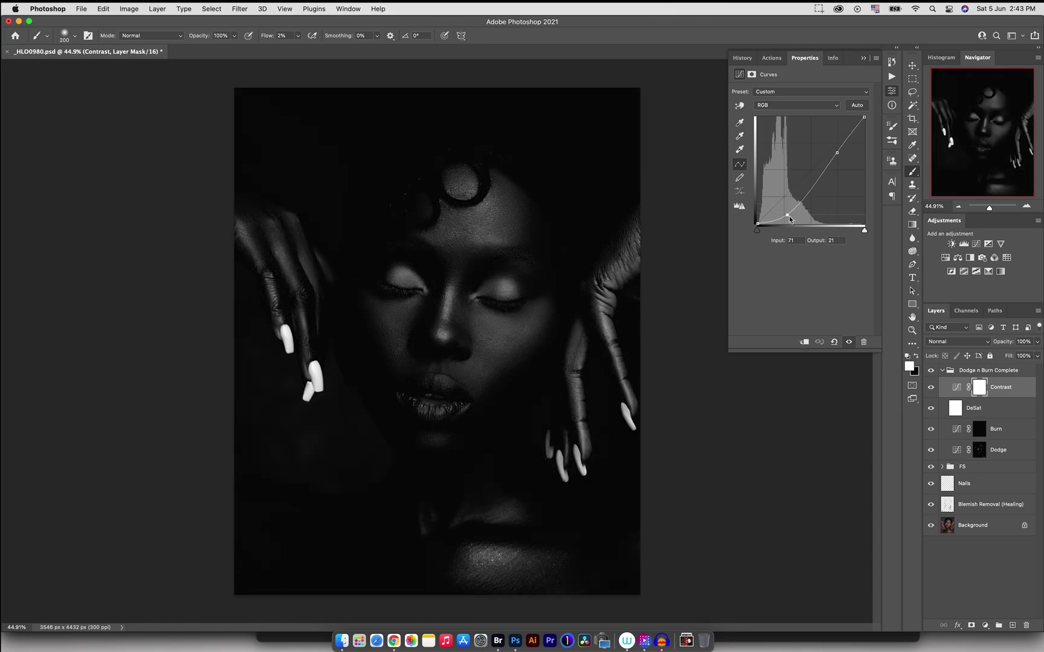
Reselect the Dodge mask and brighten the cheek area with a brush of about 150 px.
click(978, 450)
key(bracketleft)
key(bracketleft)
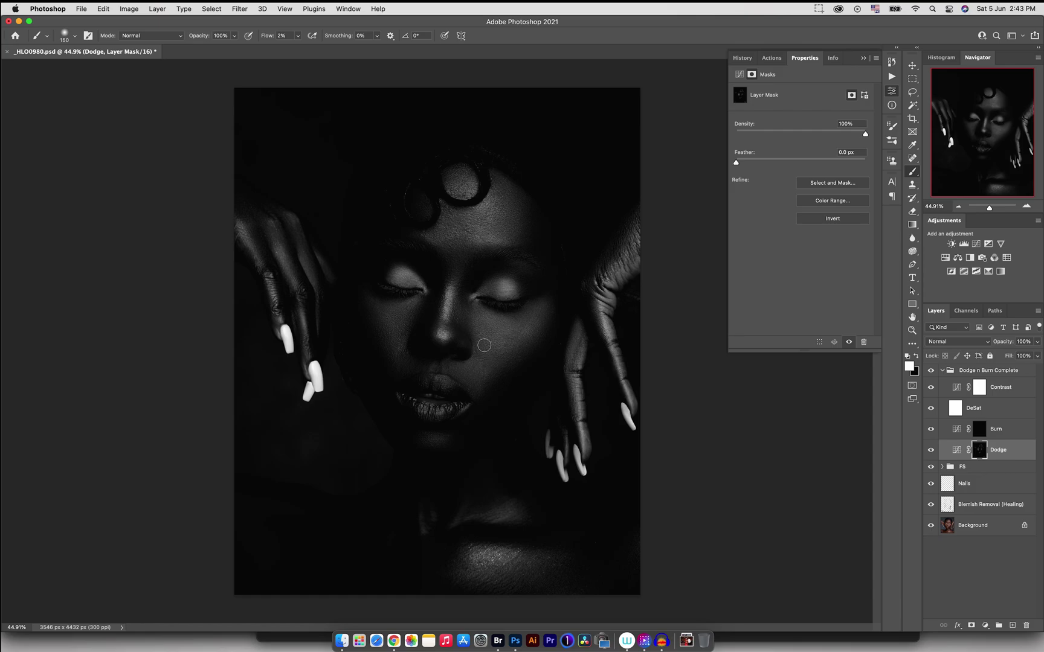
key(bracketleft)
key(bracketleft)
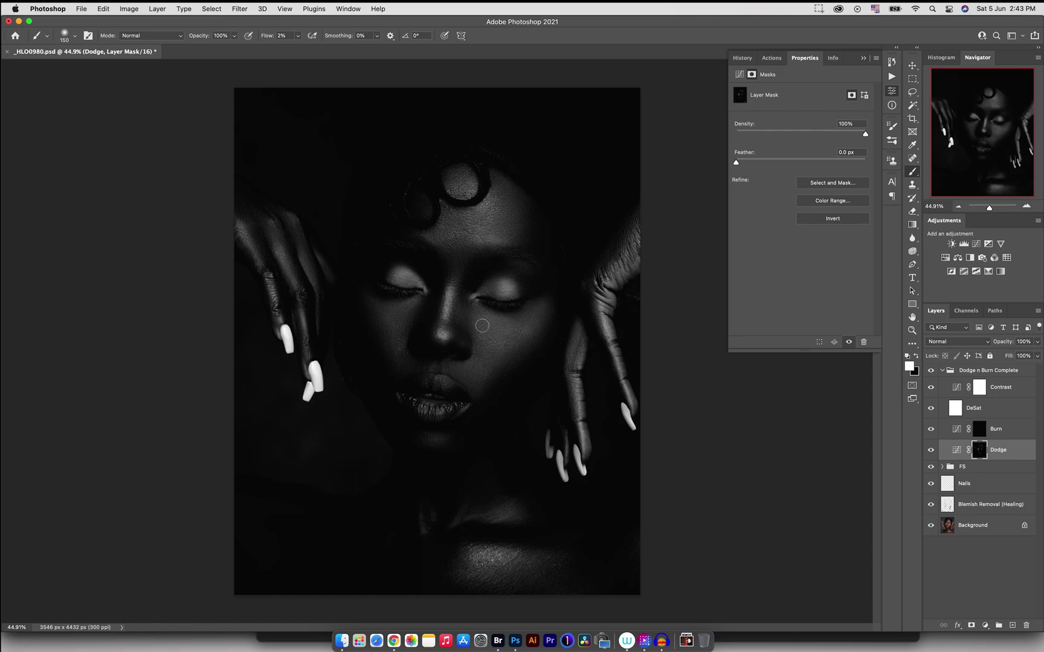
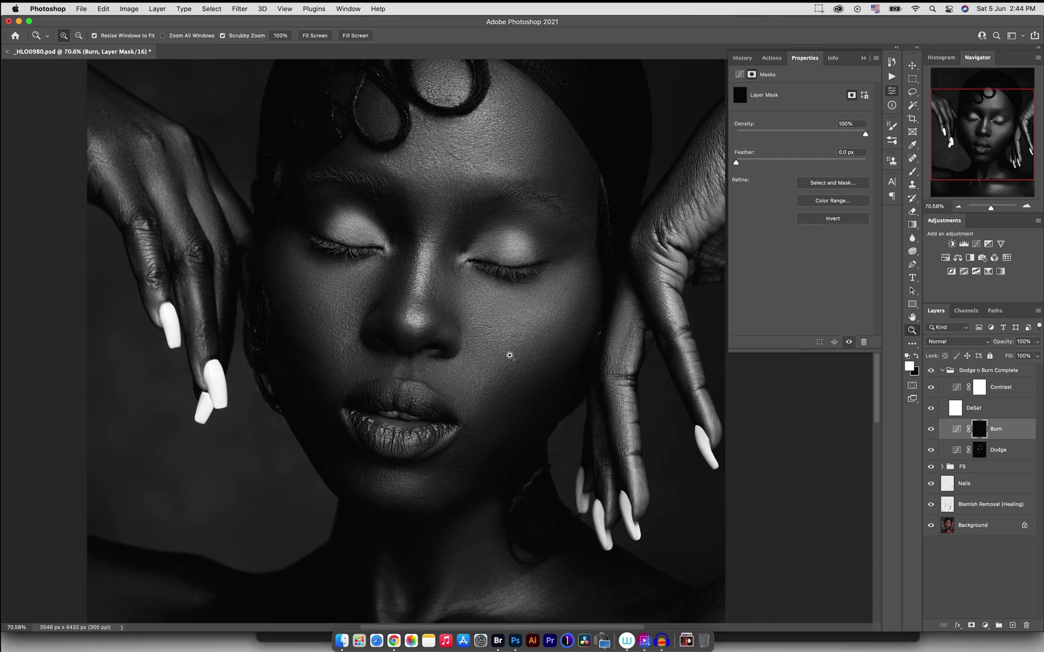
Paint white at 2% flow on the Burn mask to darken bright patches on the upper face, reducing the brush to about 60 px.
key(b)
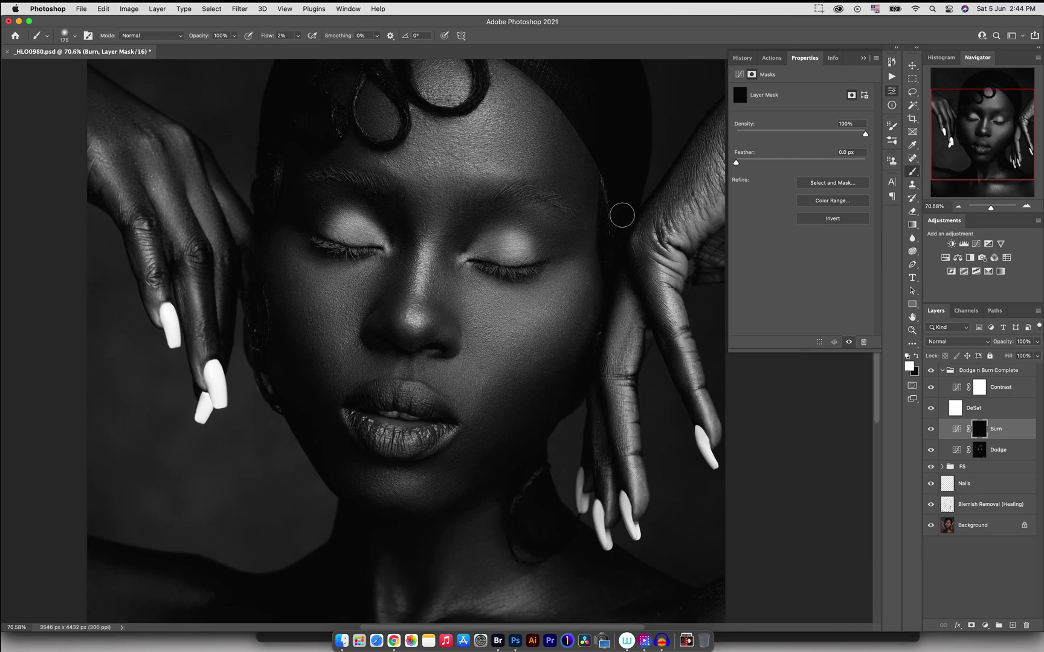
key(bracketleft)
key(bracketleft)
key(bracketleft)
key(bracketleft)
key(bracketleft)
key(bracketright)
key(bracketright)
key(bracketright)
key(bracketleft)
key(bracketleft)
key(bracketleft)
key(bracketright)
key(bracketright)
key(bracketright)
key(bracketright)
key(bracketright)
key(bracketleft)
key(bracketleft)
key(bracketleft)
key(bracketleft)
key(bracketleft)
key(bracketright)
key(bracketright)
key(bracketleft)
key(bracketleft)
key(bracketleft)
key(bracketleft)
key(bracketleft)
Burn the bright patches around the lips, chin and jaw on the Burn mask, varying the brush size.
scroll(470, 379, down, 5)
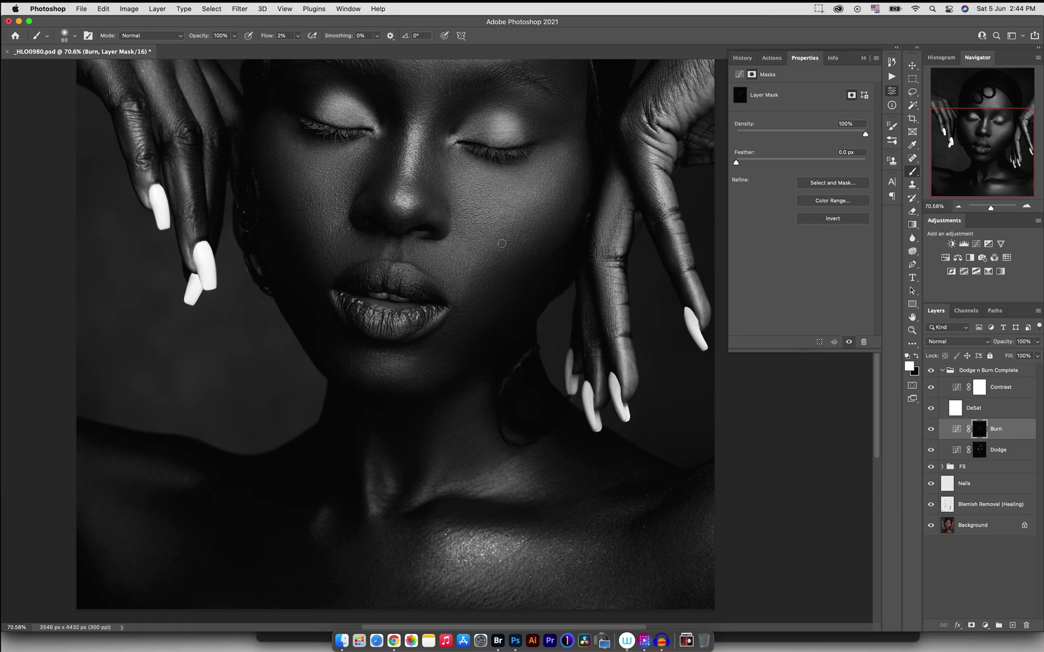
key(bracketright)
key(bracketright)
key(bracketright)
key(bracketright)
key(bracketright)
key(bracketright)
key(bracketright)
key(bracketright)
key(bracketleft)
key(bracketleft)
key(bracketleft)
key(bracketleft)
key(bracketright)
key(bracketright)
key(bracketleft)
key(bracketleft)
key(bracketleft)
key(bracketleft)
key(bracketleft)
key(bracketright)
key(bracketright)
View the whole portrait and inspect the Burn layer's mask on its own.
key(z)
mouse_move(566, 366)
mouse_down()
mouse_move(511, 369)
mouse_move(520, 372)
mouse_up()
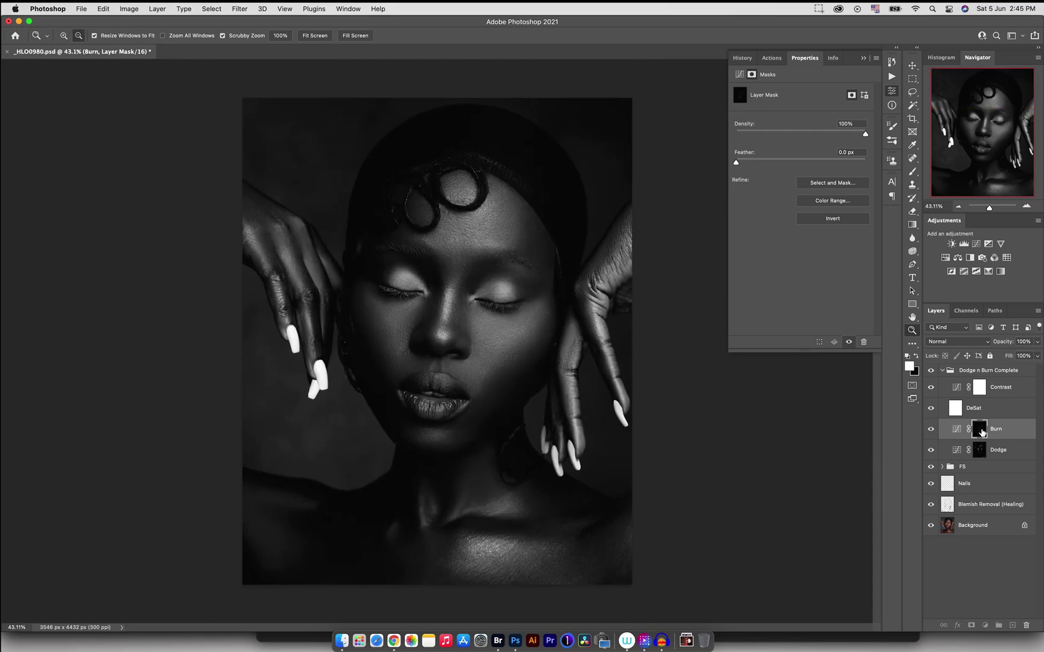
alt+click(979, 432)
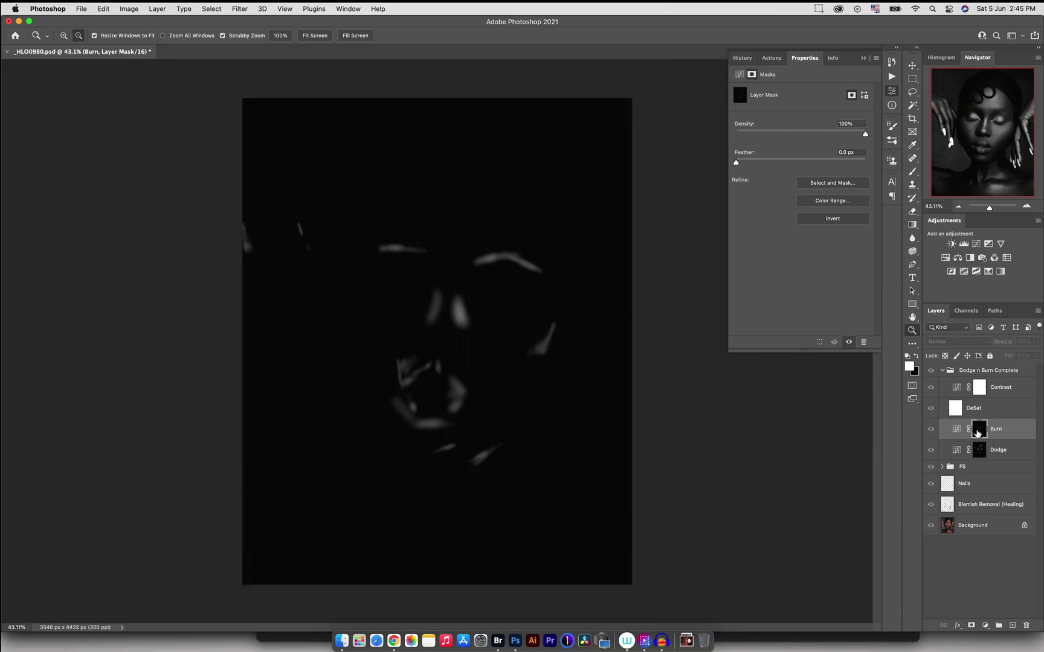
alt+click(974, 431)
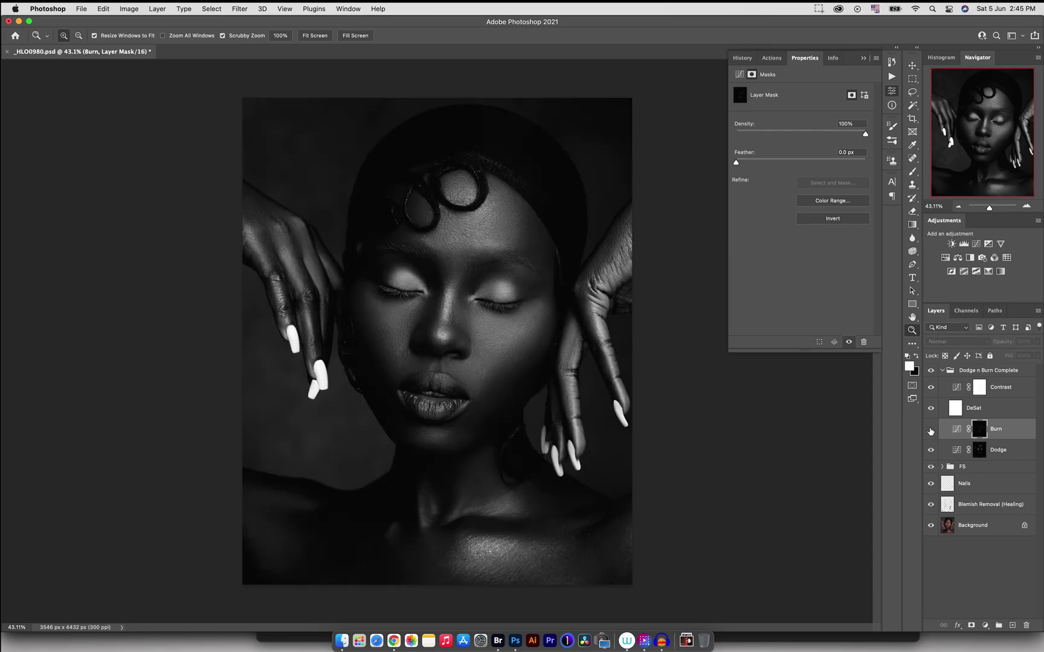
Burn remaining bright patches on the Burn mask with a brush of about 100 to 125 px, comparing the layer's effect on and off.
key(b)
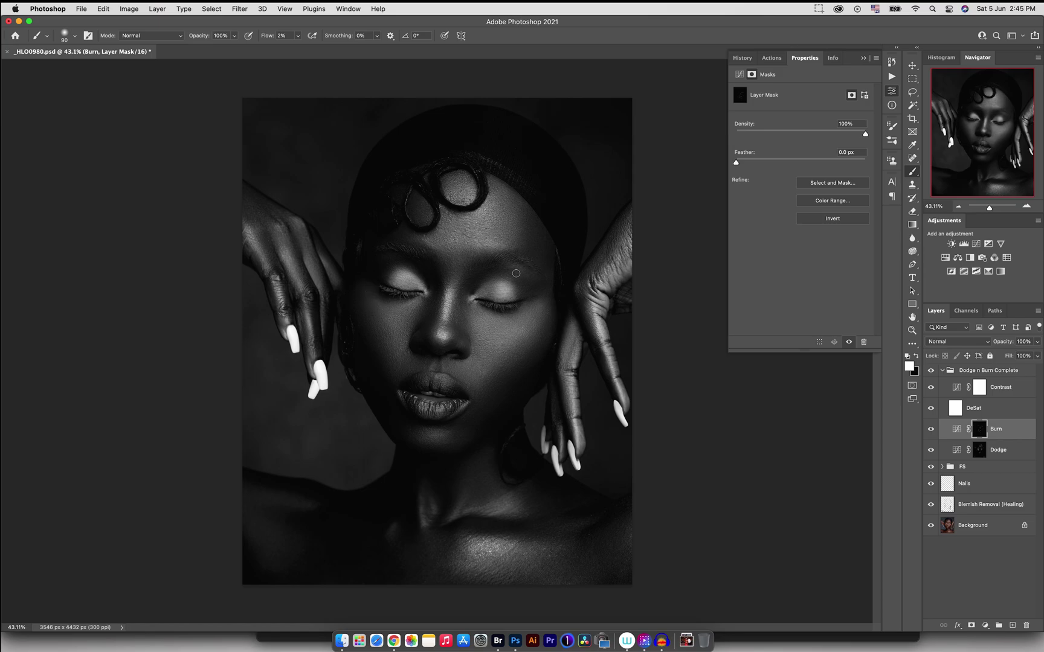
key(bracketright)
key(bracketright)
key(bracketright)
click(931, 431)
click(931, 430)
key(bracketleft)
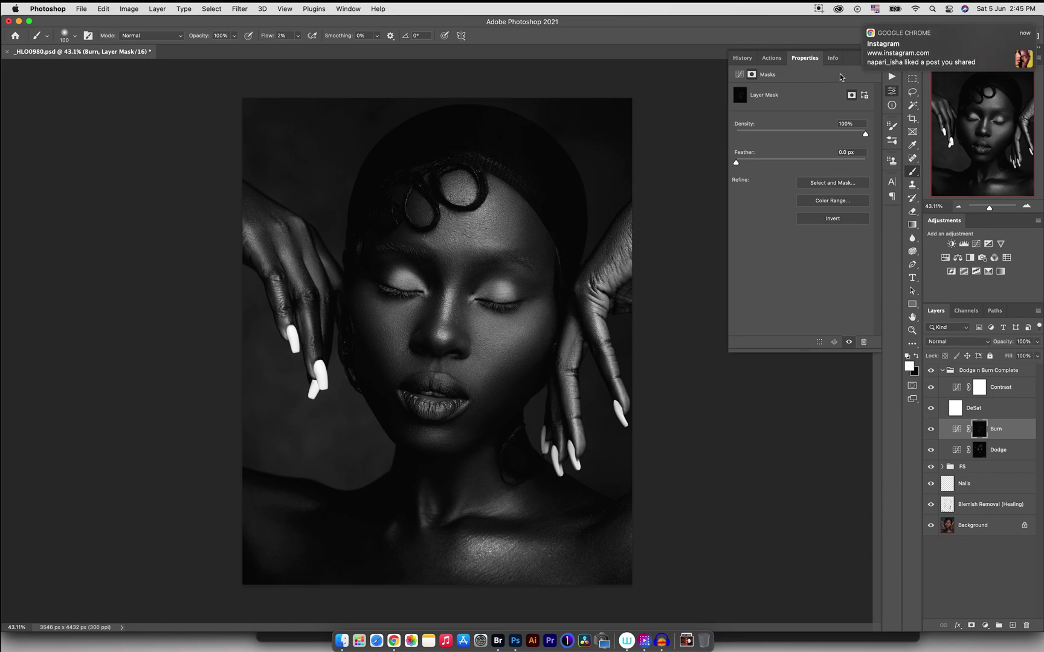
click(863, 27)
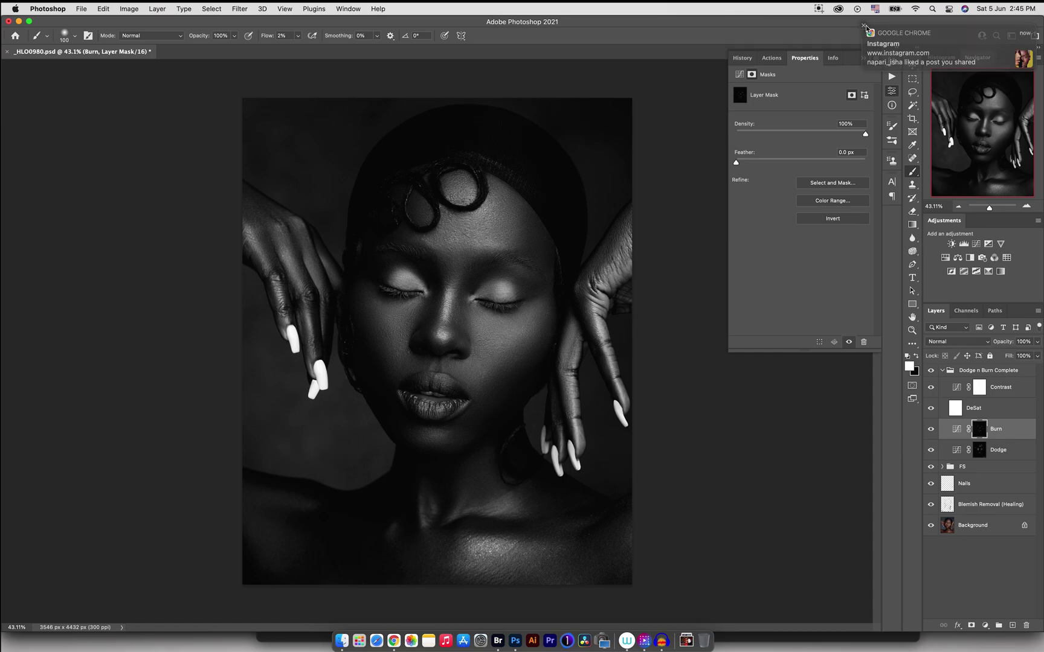
key(bracketright)
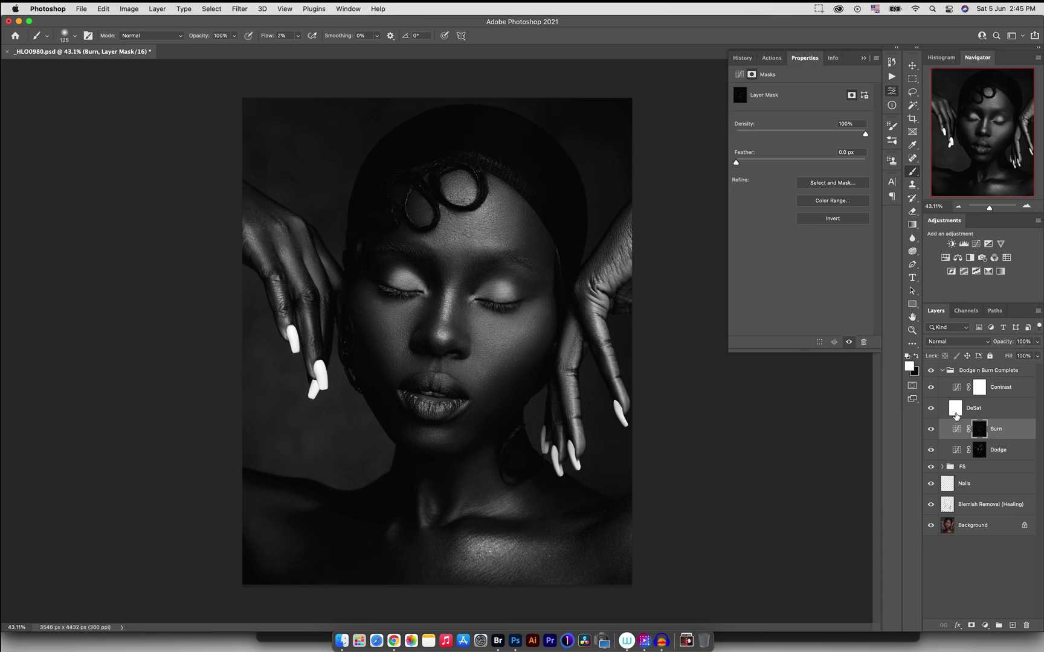
Reshape the Contrast layer's curve with a shadow point at input 55, output 54 and a highlight point at input 166, output 232.
click(956, 389)
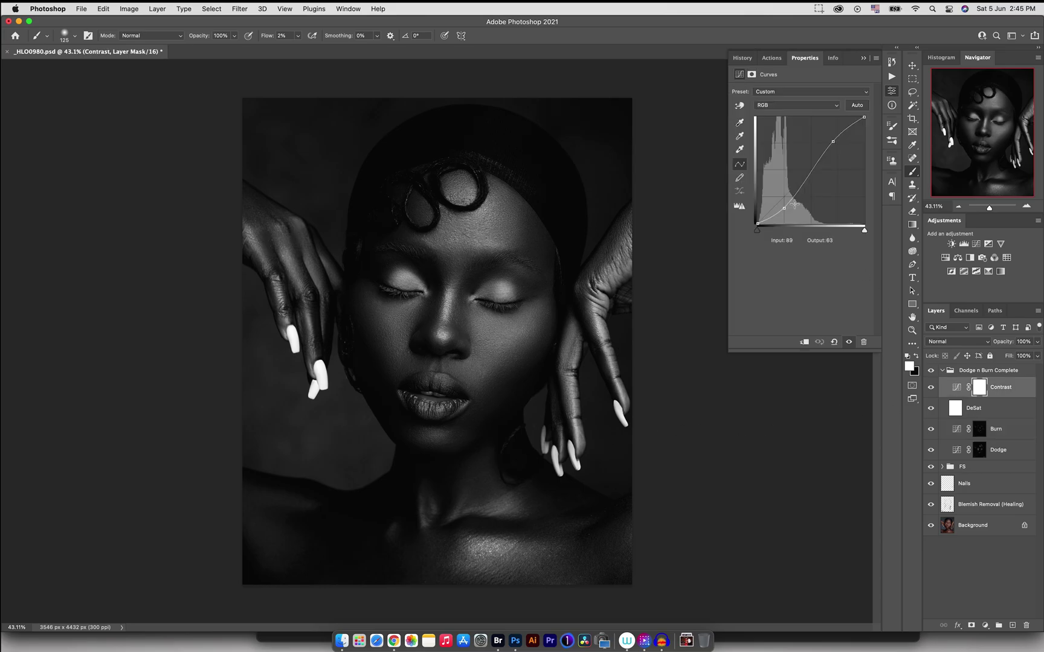
drag(782, 209, 780, 195)
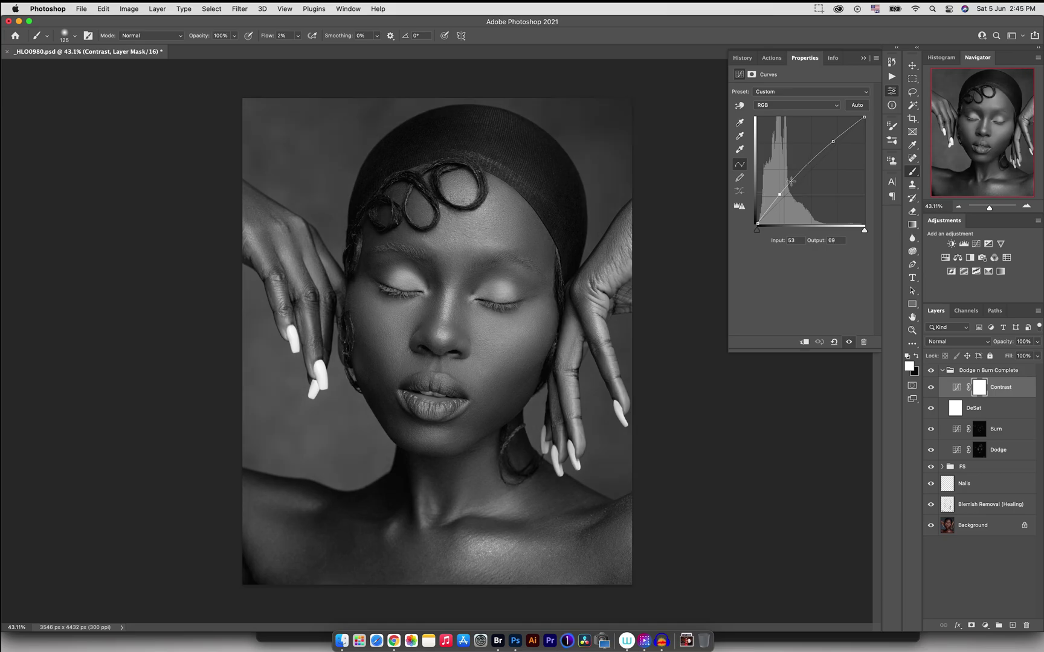
drag(833, 142, 826, 127)
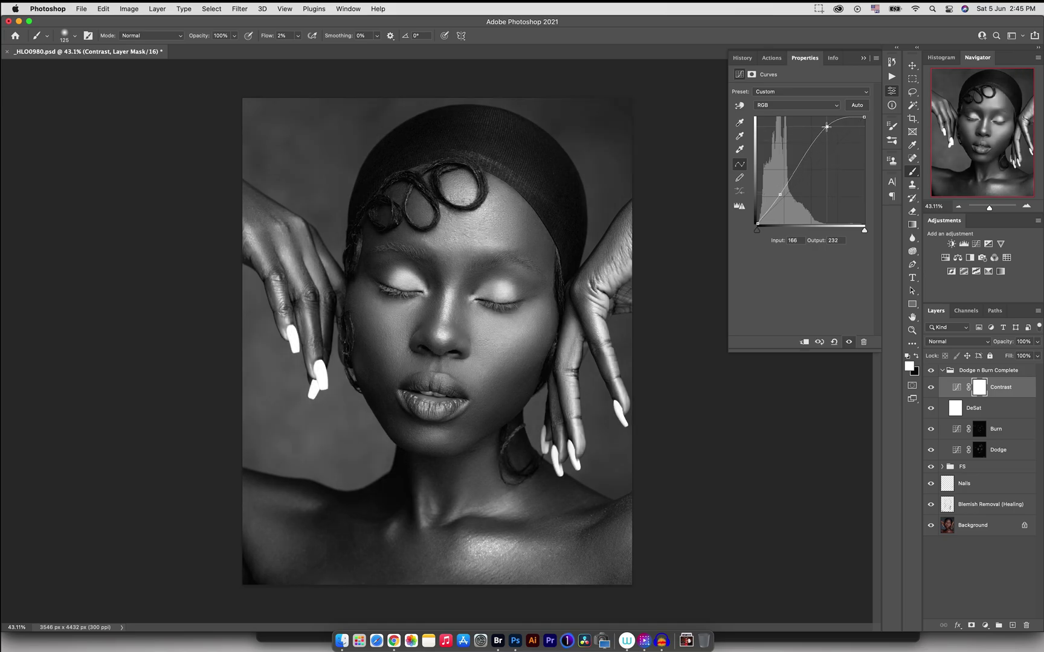
drag(781, 195, 780, 200)
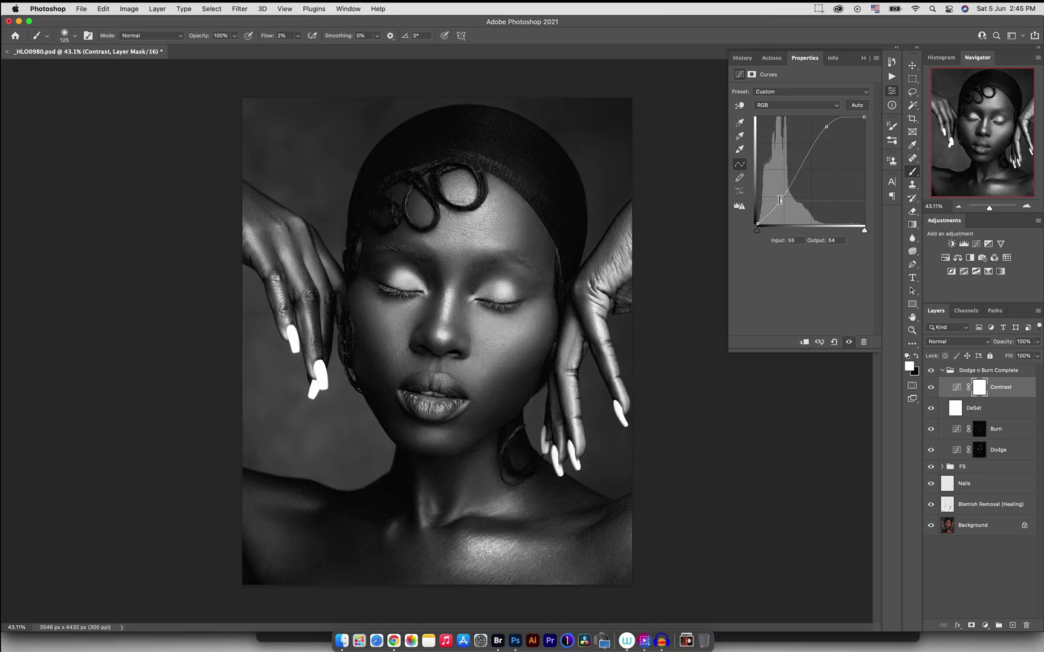
Reselect the Burn mask and darken broader bright areas of the skin, enlarging the brush.
click(977, 427)
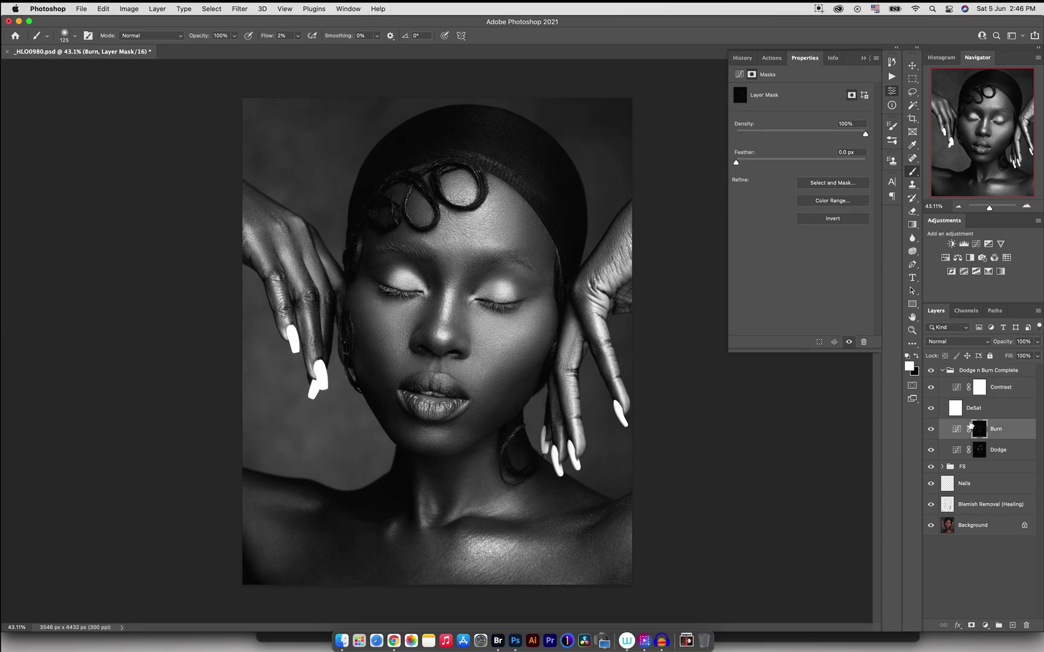
key(bracketleft)
key(bracketright)
key(bracketright)
key(bracketright)
key(bracketright)
Select the Dodge mask and brighten dark patches with a brush of about 100 px.
click(980, 455)
key(bracketleft)
key(bracketleft)
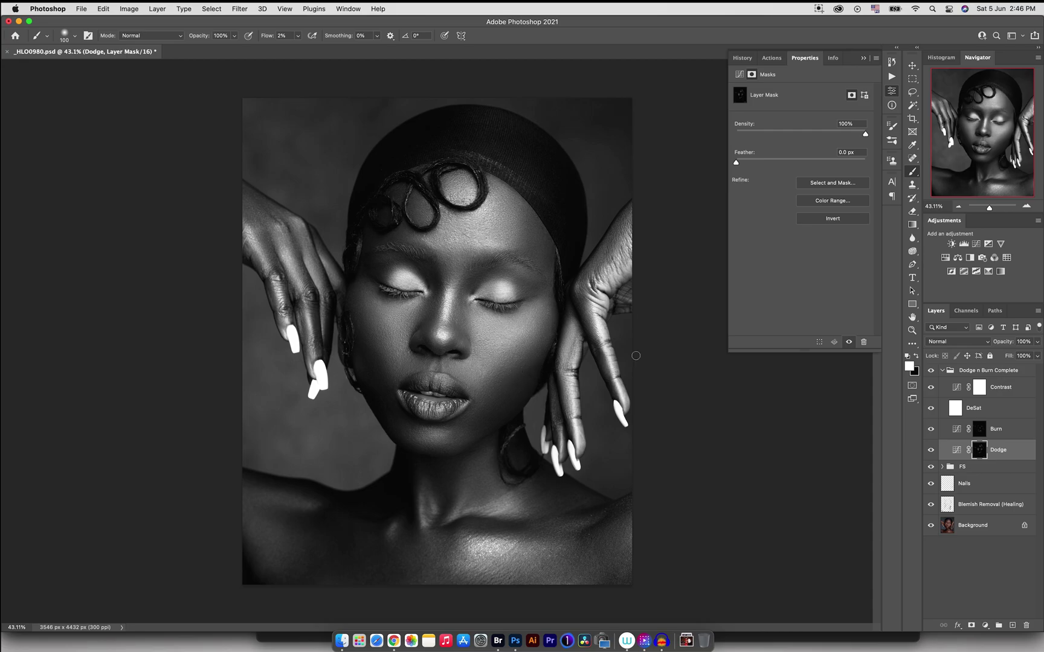
Select the Burn mask again and darken small bright patches on the face with a brush of about 60 px.
click(979, 429)
key(bracketleft)
key(bracketleft)
key(bracketleft)
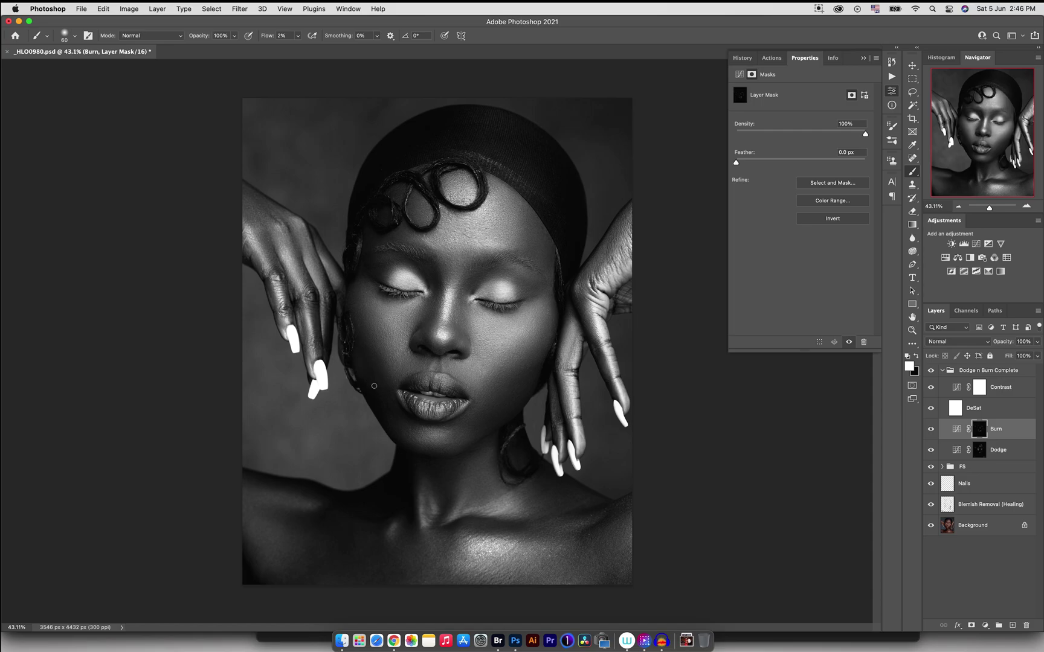
Dodge dark patches over the skin and shoulders on the Dodge mask at 2% flow, varying the brush size.
click(979, 450)
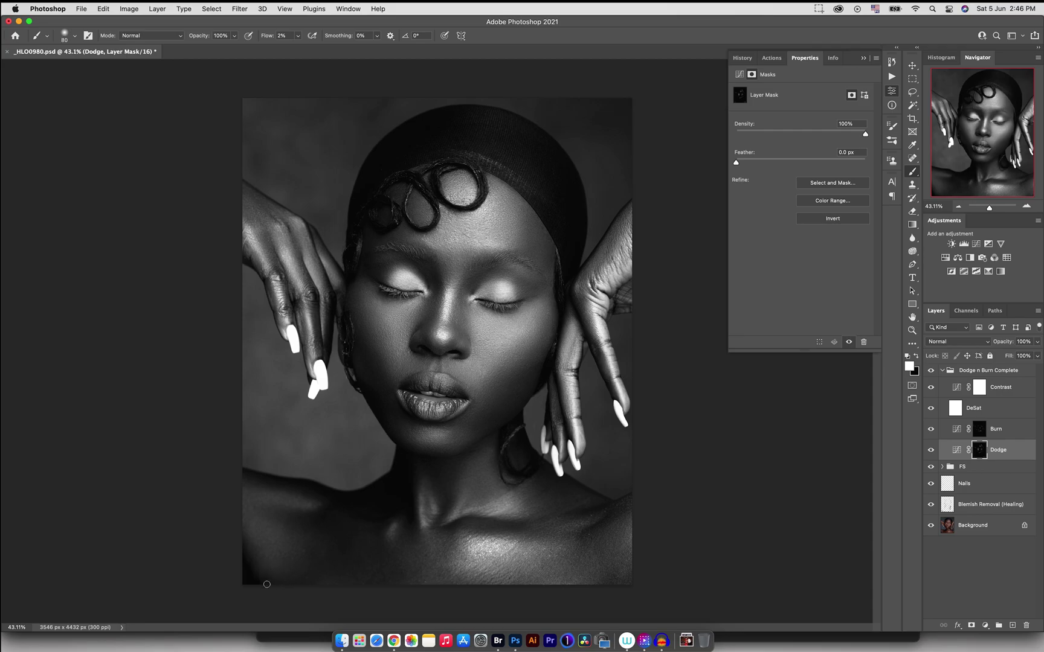
key(bracketright)
key(bracketright)
key(bracketright)
key(bracketleft)
key(bracketleft)
key(bracketright)
key(bracketright)
key(bracketright)
key(bracketleft)
key(bracketleft)
Hide the Contrast and DeSat helper layers and collapse the Dodge n Burn Complete group.
drag(932, 388, 931, 408)
click(931, 372)
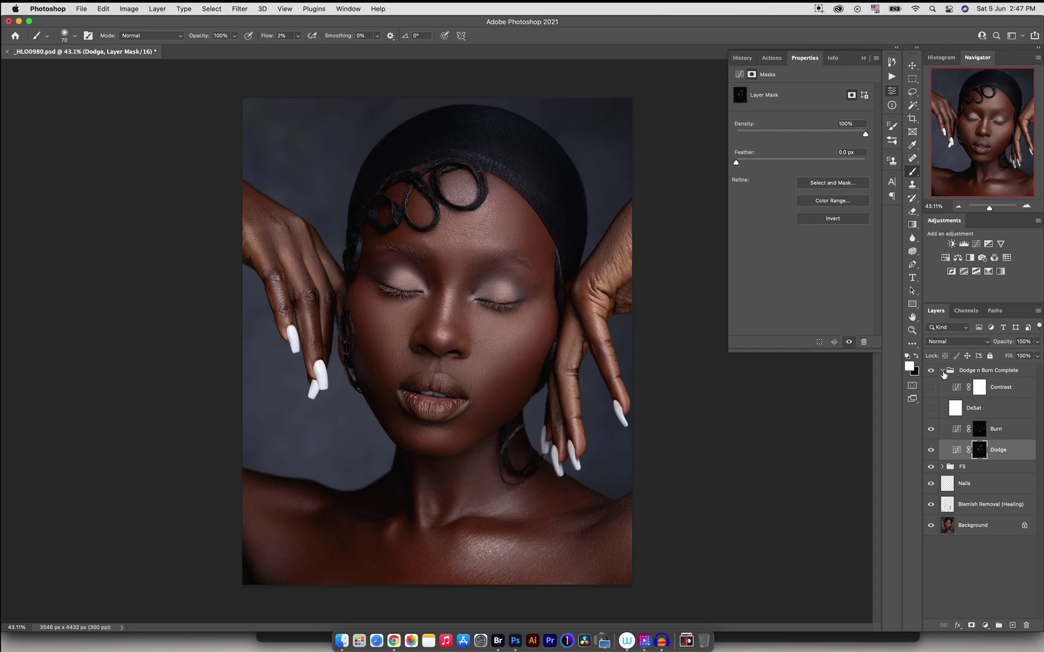
click(942, 371)
Run the Dodge and Burn actions to add a fresh pair of curves layers above the Dodge n Burn Complete group.
click(891, 76)
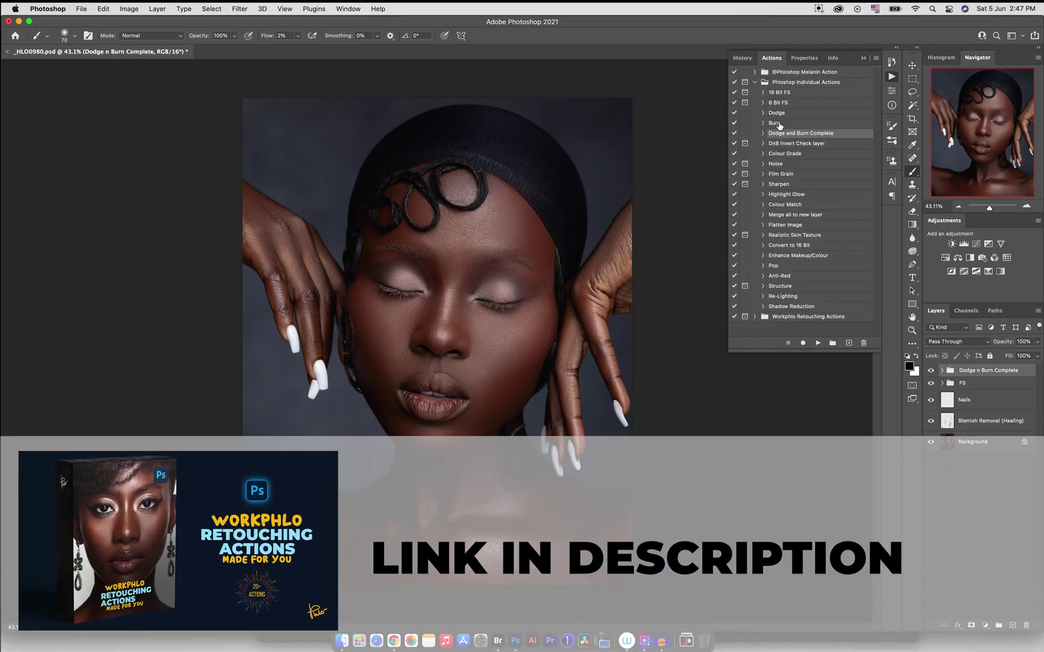
click(782, 116)
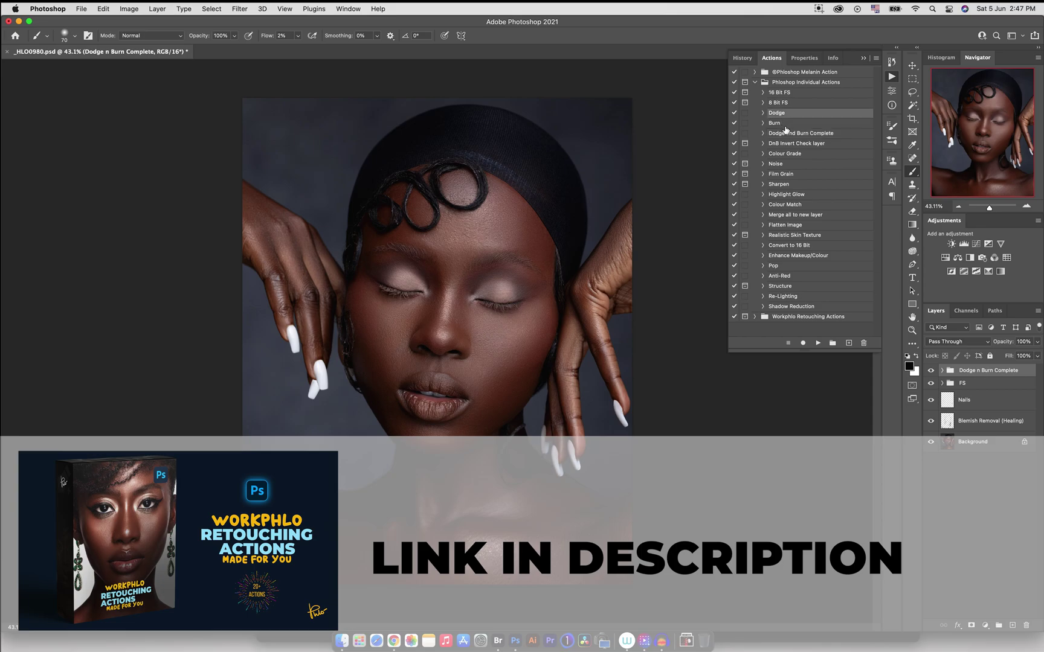
click(785, 124)
click(818, 342)
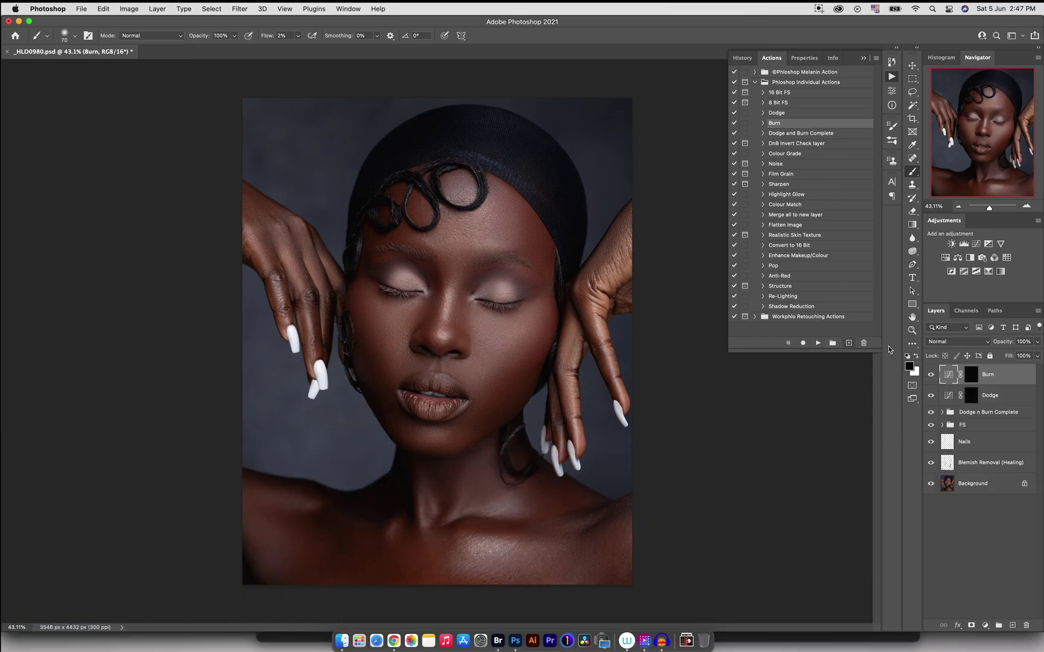
Group the new Burn and Dodge layers and name the group DnB.
shift+click(988, 395)
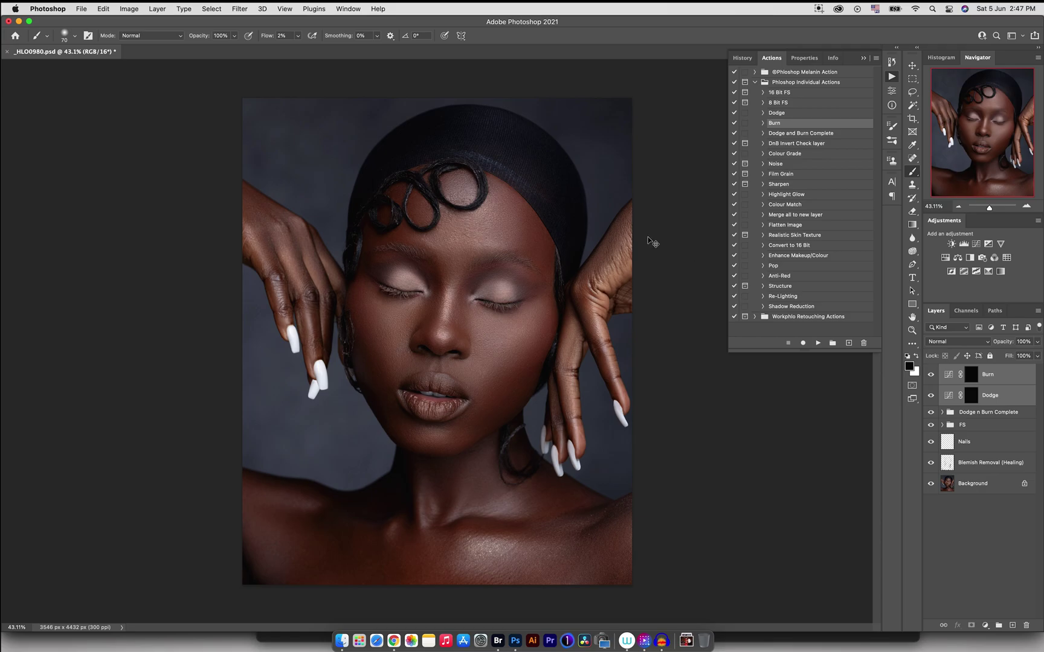
key(super+g)
double_click(968, 370)
text(DnB)
key(Return)
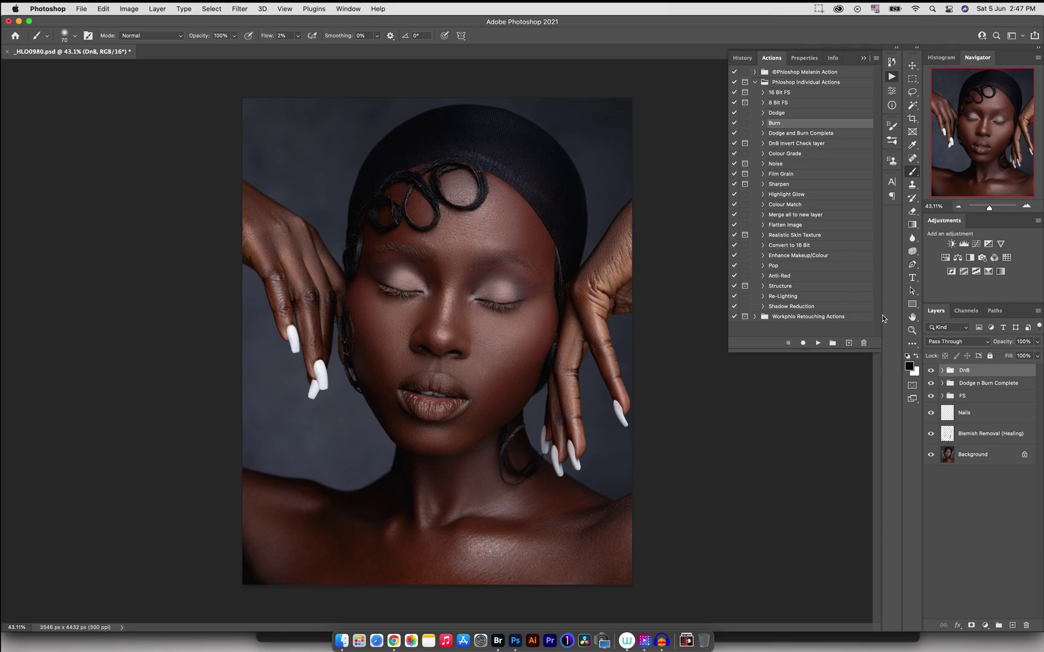
Dodge the forehead on the DnB group's Dodge mask with a 600 px brush at 7% flow.
click(941, 370)
click(977, 408)
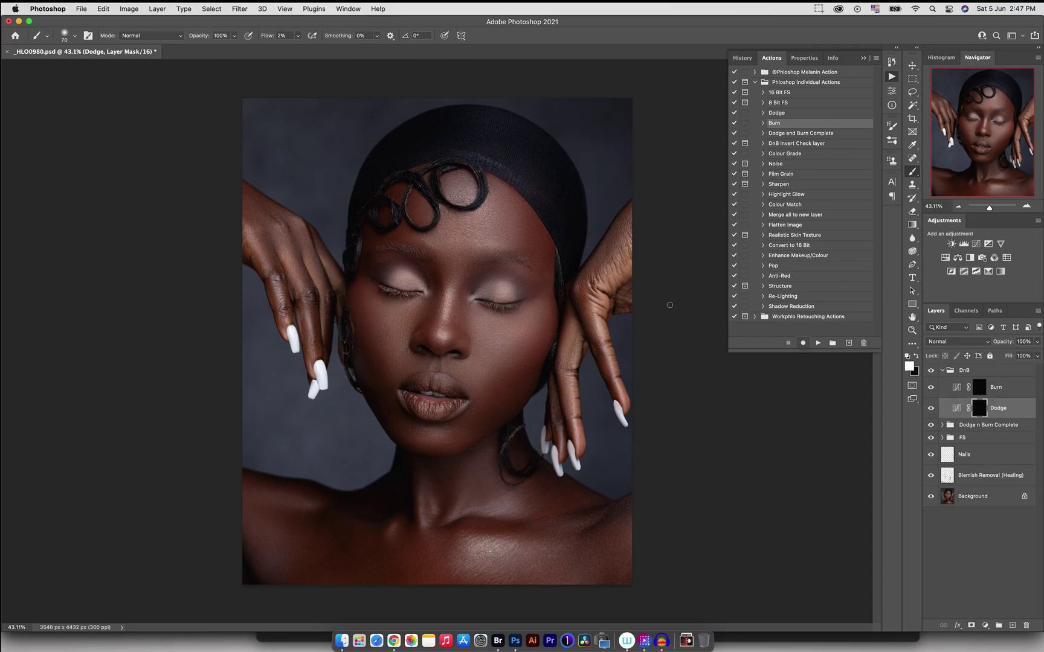
key(bracketright)
key(bracketright)
key(bracketright)
key(bracketright)
key(bracketright)
key(bracketright)
key(bracketright)
key(bracketright)
key(bracketright)
key(bracketright)
key(bracketright)
drag(269, 36, 274, 37)
drag(454, 204, 441, 216)
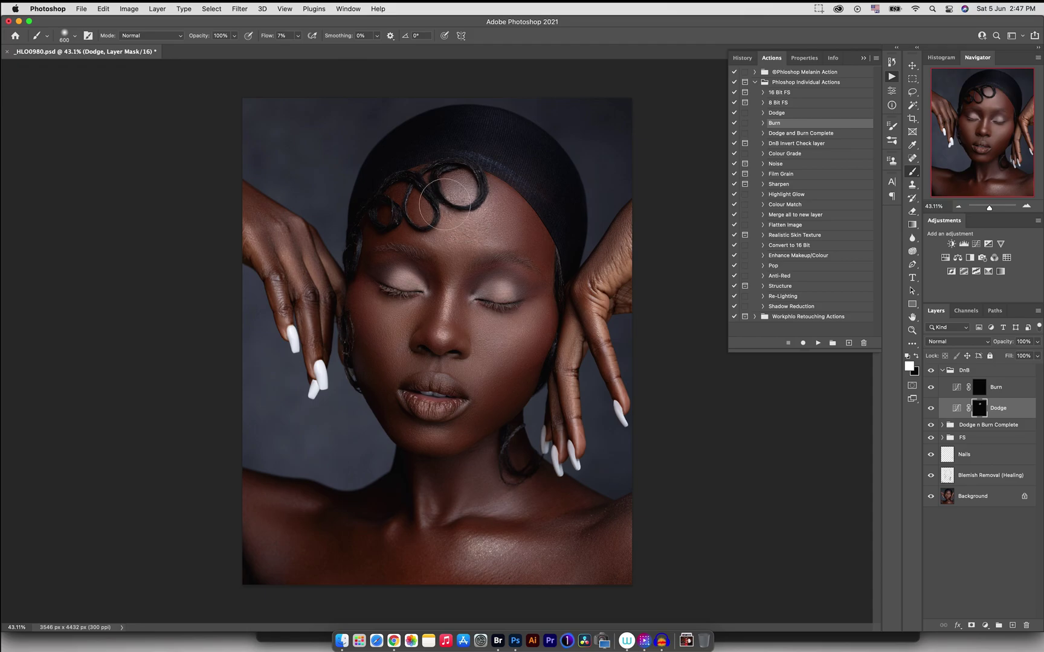
Dodge the remaining highlight areas on the new Dodge mask, adapting the brush size between small details and broad areas.
key(bracketleft)
key(bracketleft)
key(bracketleft)
key(bracketleft)
key(bracketleft)
key(bracketleft)
key(bracketleft)
key(bracketright)
key(bracketright)
key(bracketright)
key(bracketright)
key(bracketright)
key(bracketleft)
key(bracketleft)
key(bracketleft)
key(bracketleft)
key(bracketleft)
key(bracketright)
key(bracketright)
key(bracketright)
key(bracketright)
key(bracketright)
key(bracketright)
key(bracketright)
key(bracketright)
key(bracketright)
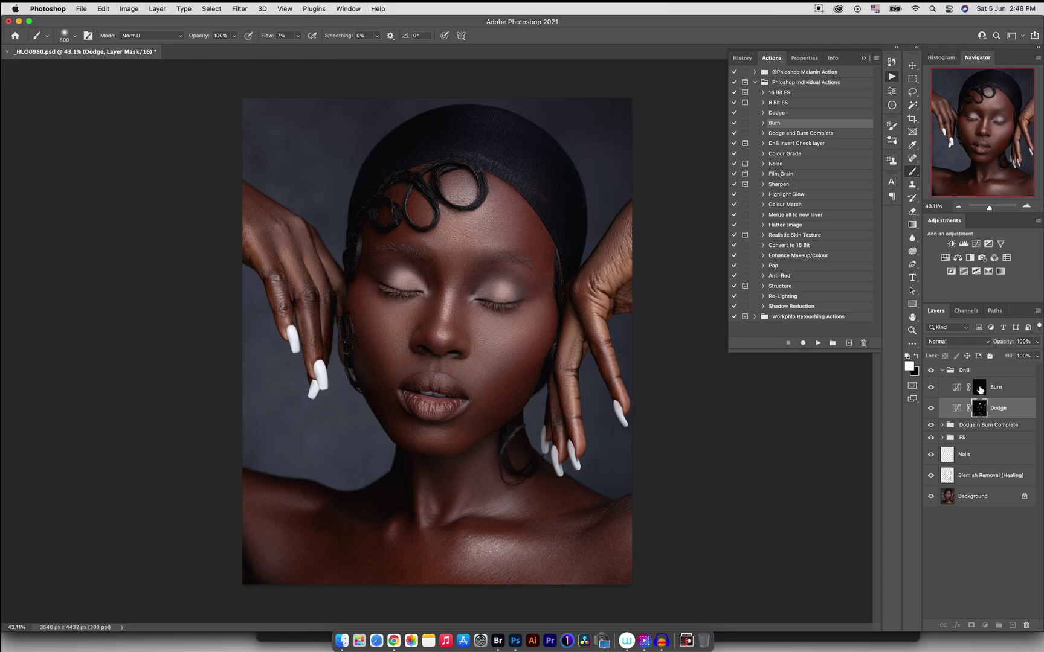
Darken the eyebrow and upper-face contours on the DnB group's Burn mask at 7% flow, reducing the brush to about 150 px.
click(978, 388)
key(bracketleft)
key(bracketleft)
key(bracketleft)
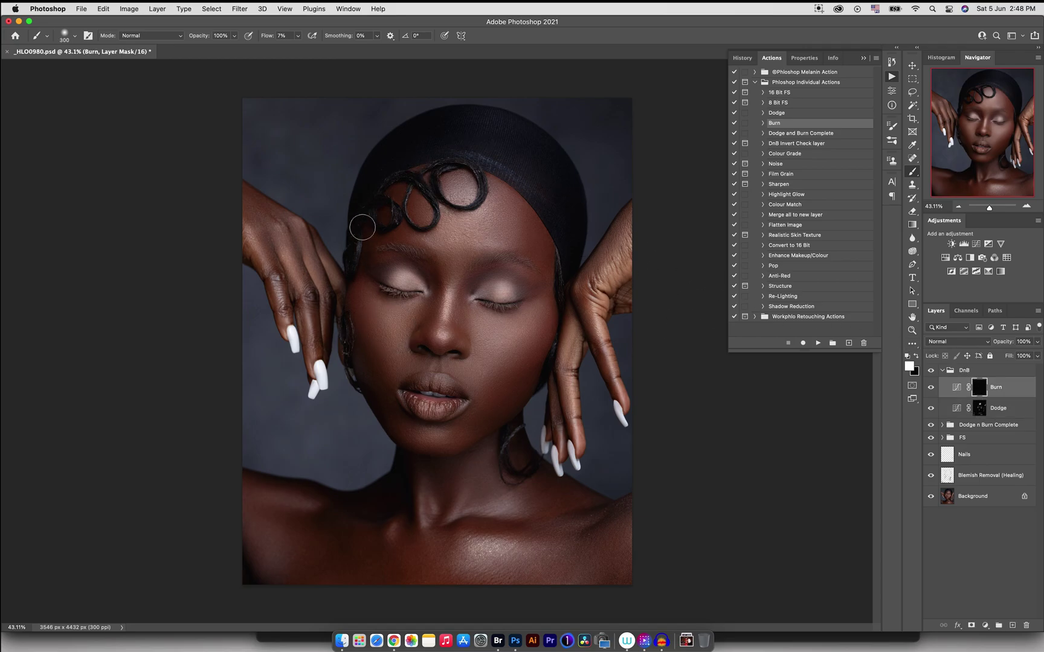
key(bracketleft)
key(bracketleft)
key(bracketleft)
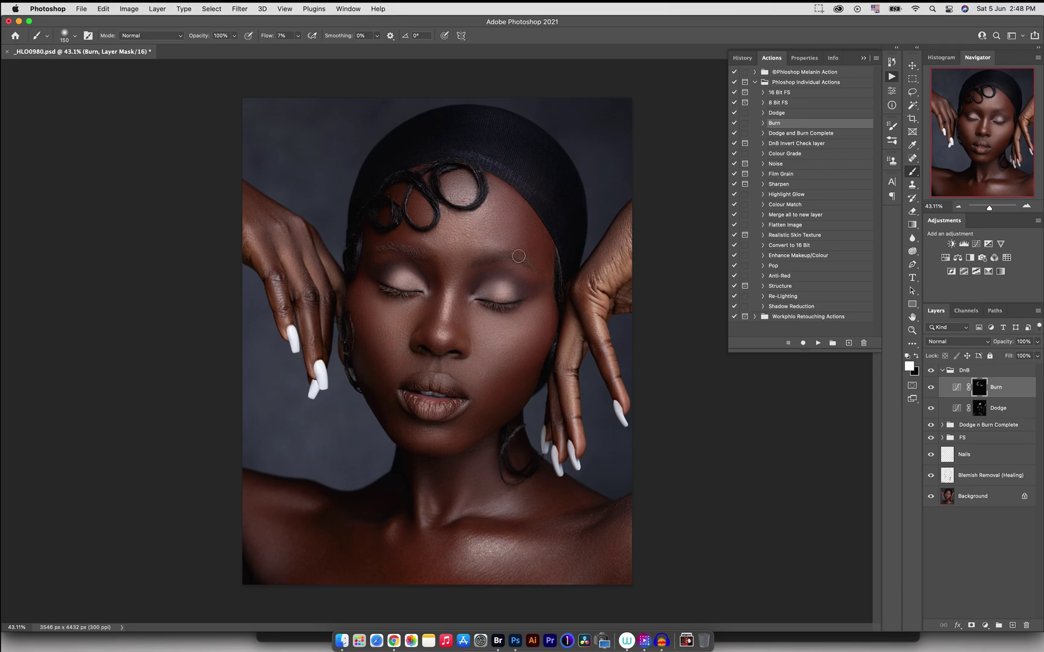
Deepen the broader shadow areas on the new Burn mask with a larger brush.
key(bracketright)
key(bracketright)
key(bracketright)
key(bracketright)
key(bracketright)
key(bracketleft)
Compare the portrait with and without the DnB group and its Burn layer.
click(931, 371)
click(930, 371)
click(931, 370)
click(931, 370)
click(931, 386)
click(931, 387)
Reselect the DnB group's Dodge mask and brighten smaller highlights with a brush of about 100 to 150 px.
key(bracketleft)
key(bracketleft)
key(bracketleft)
key(bracketleft)
click(942, 413)
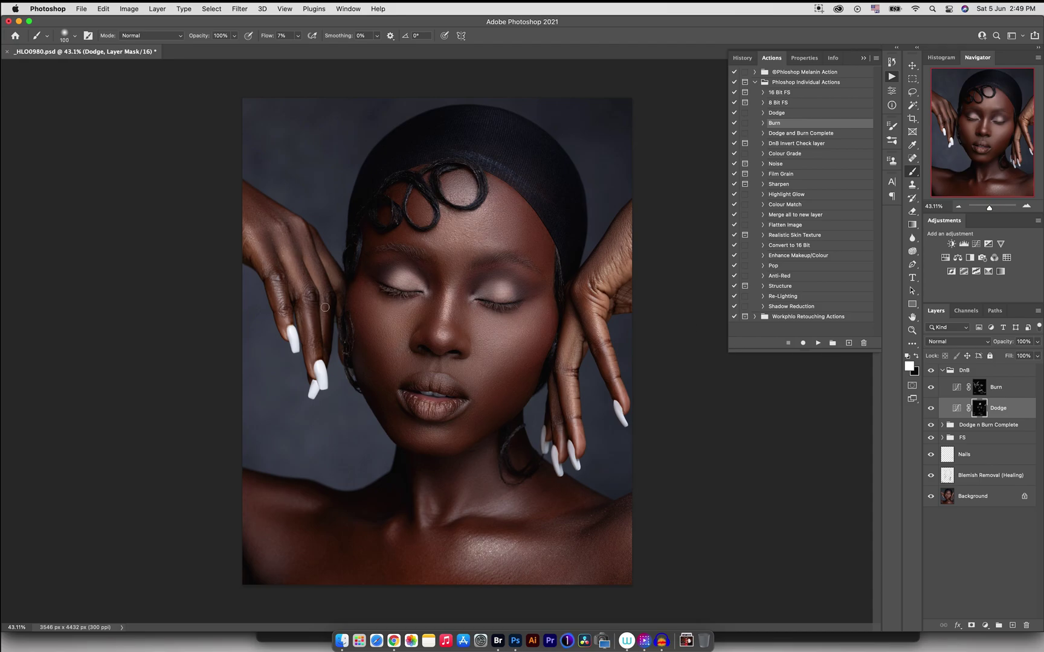
key(bracketright)
key(bracketright)
Collapse the DnB group and compare the portrait with and without its sculpting.
click(942, 370)
click(932, 371)
click(932, 371)
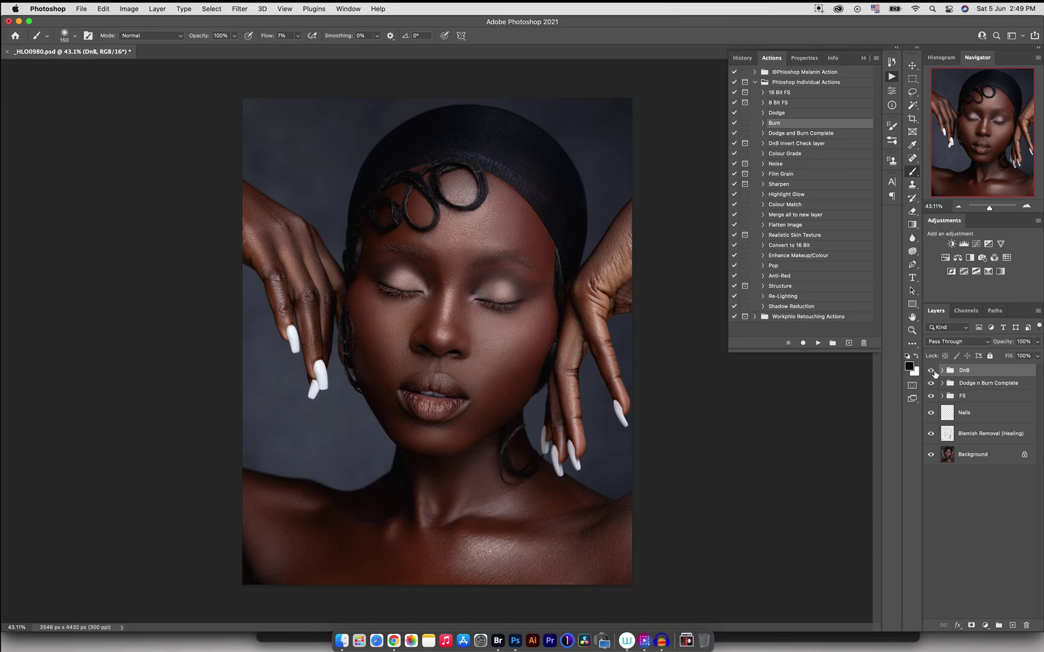
click(932, 371)
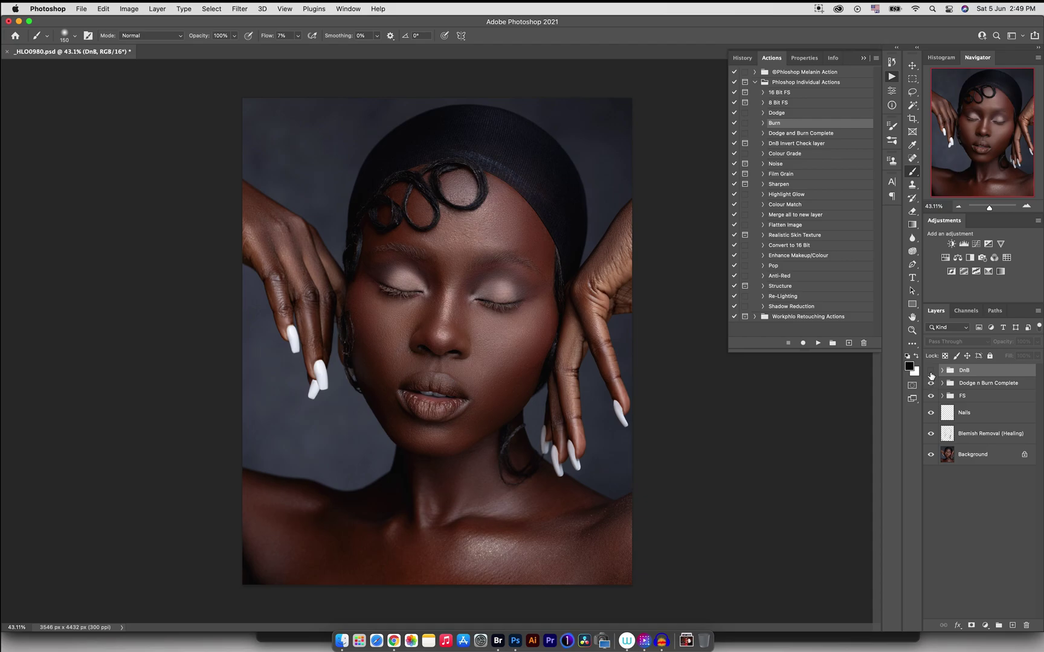
click(932, 370)
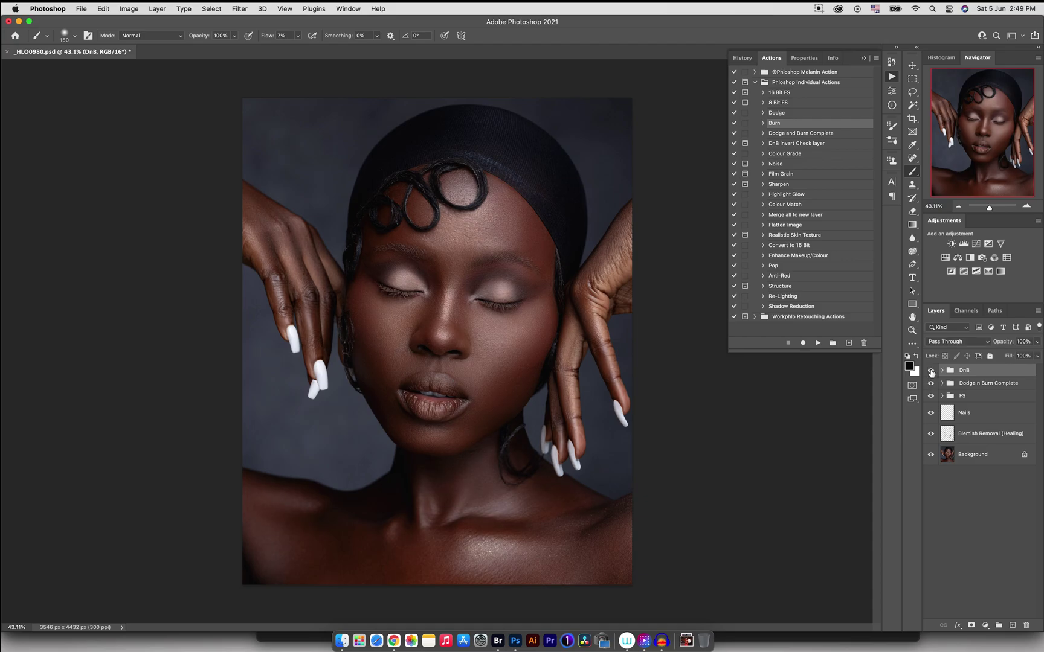
Combine the DnB and Dodge n Burn Complete groups into one group and compare the portrait with and without it.
shift+click(992, 383)
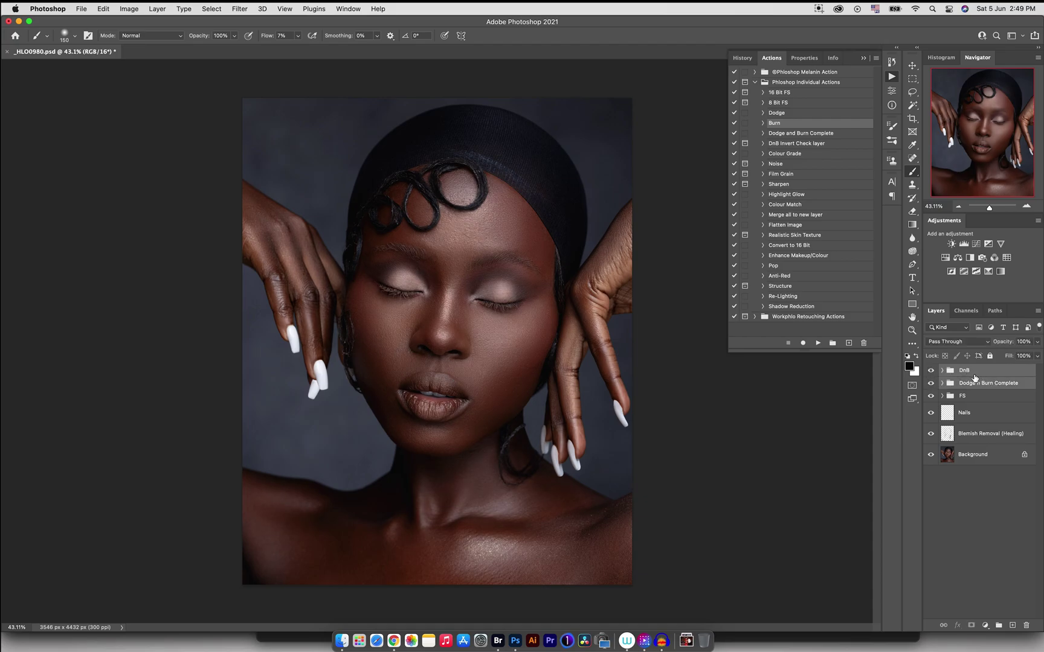
key(super+g)
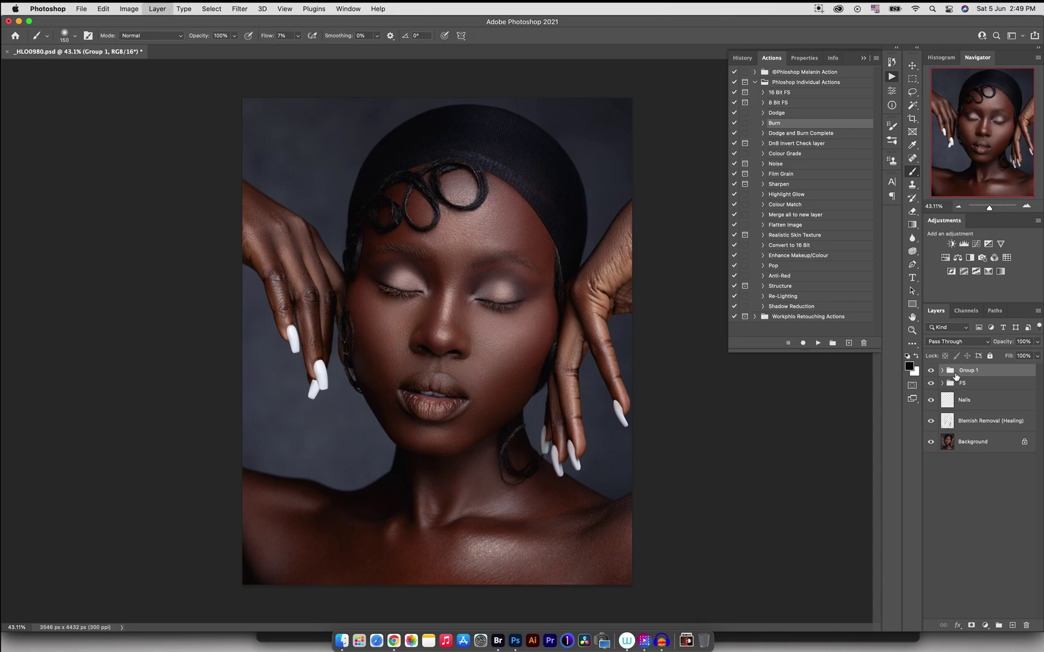
click(932, 371)
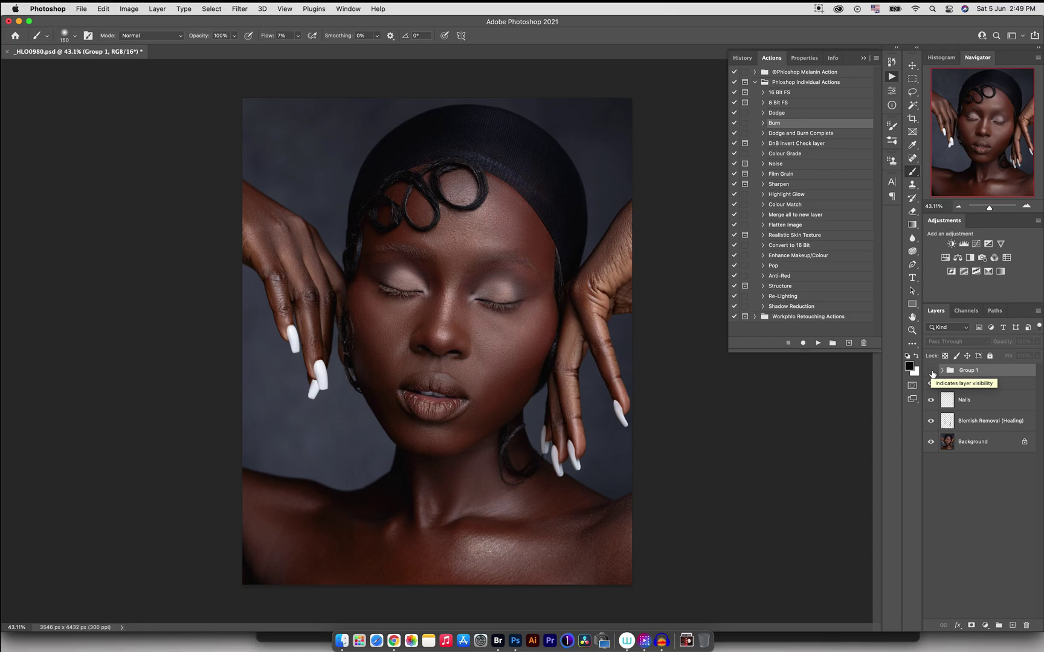
click(931, 371)
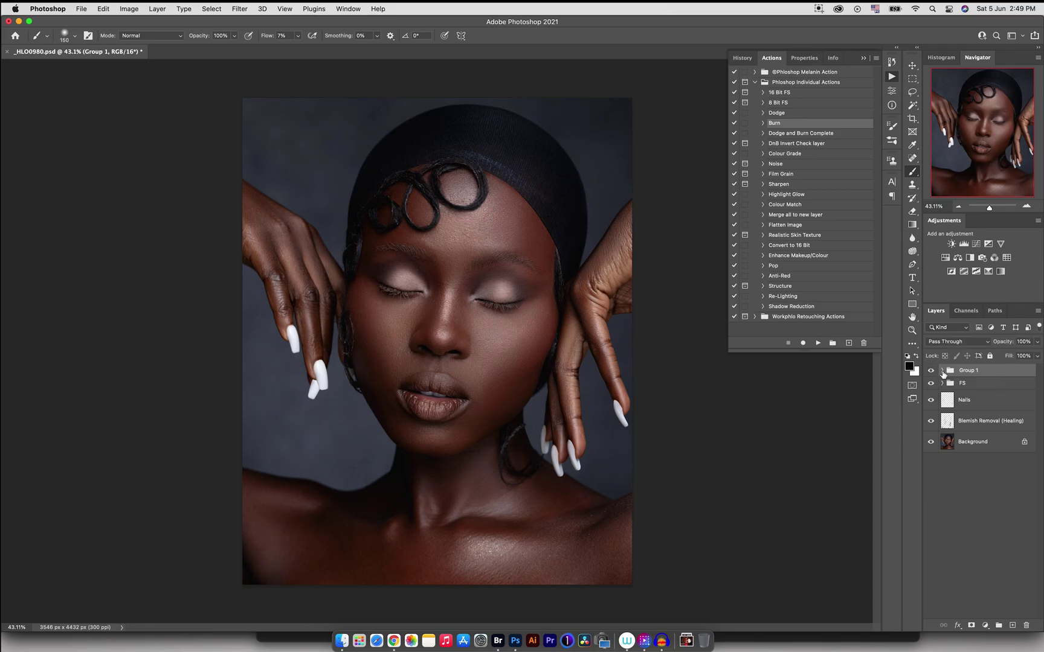
click(942, 371)
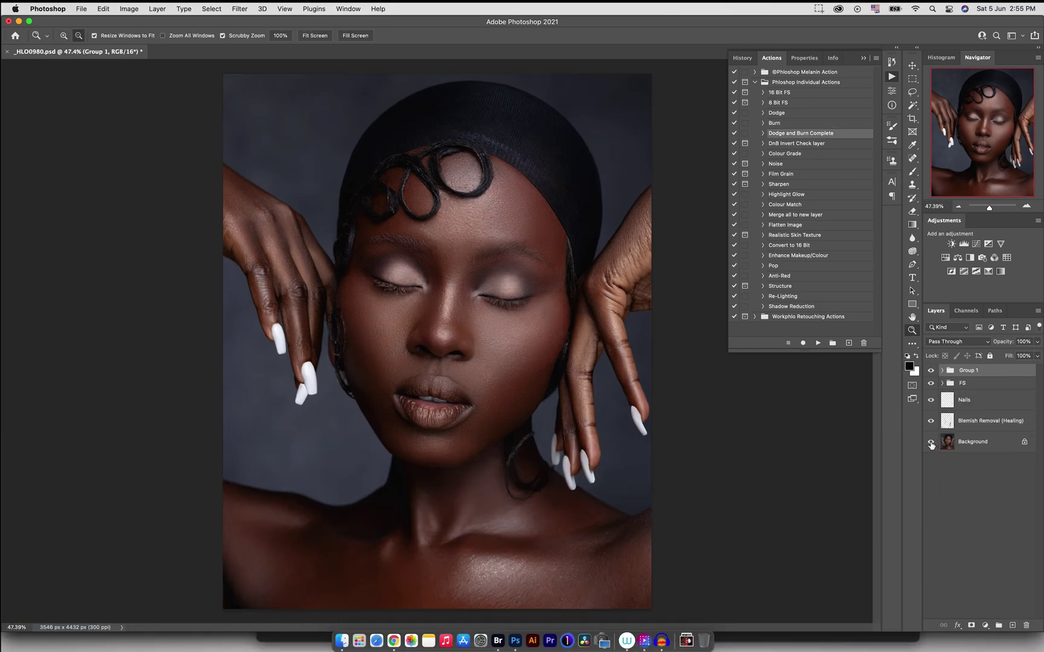
Compare the full retouch with the original Background, and check the combined dodge and burn group on and off.
alt+click(931, 443)
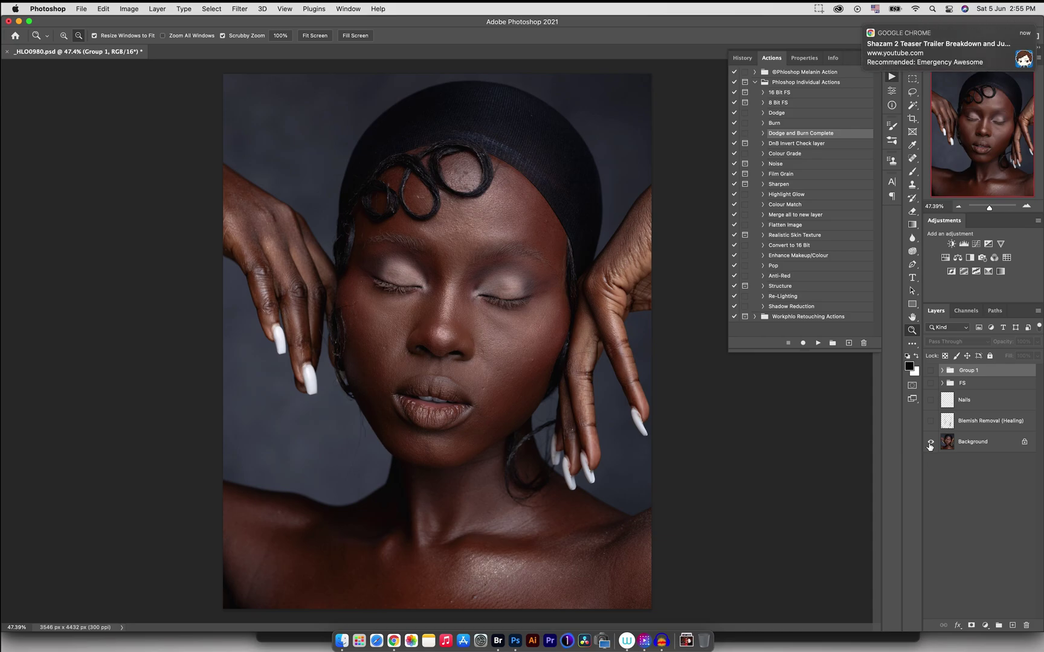
alt+click(930, 443)
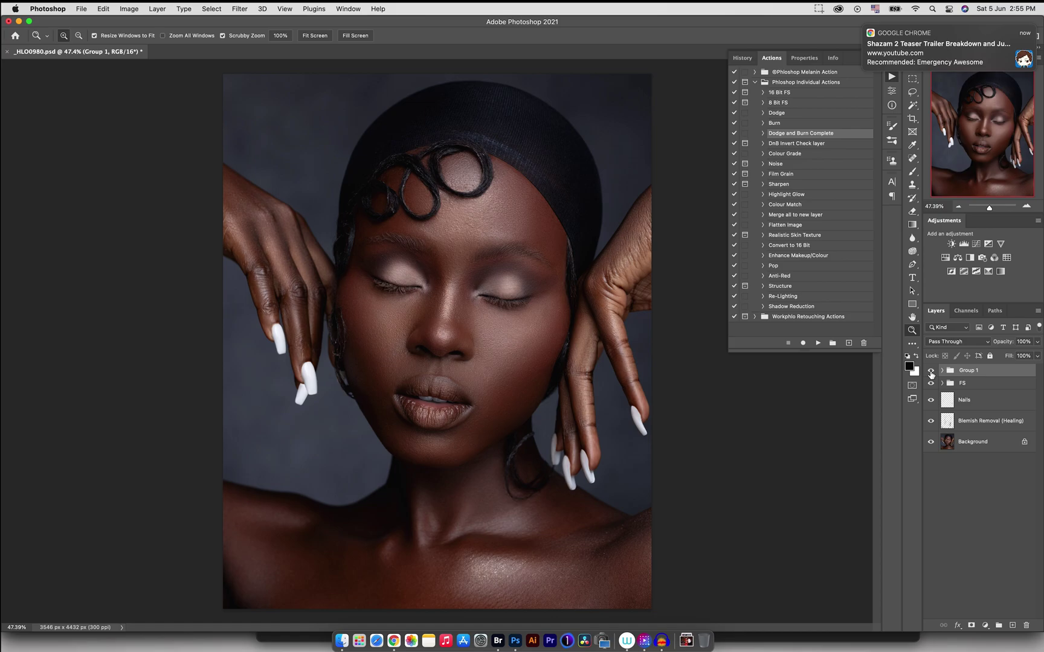
click(930, 371)
click(930, 371)
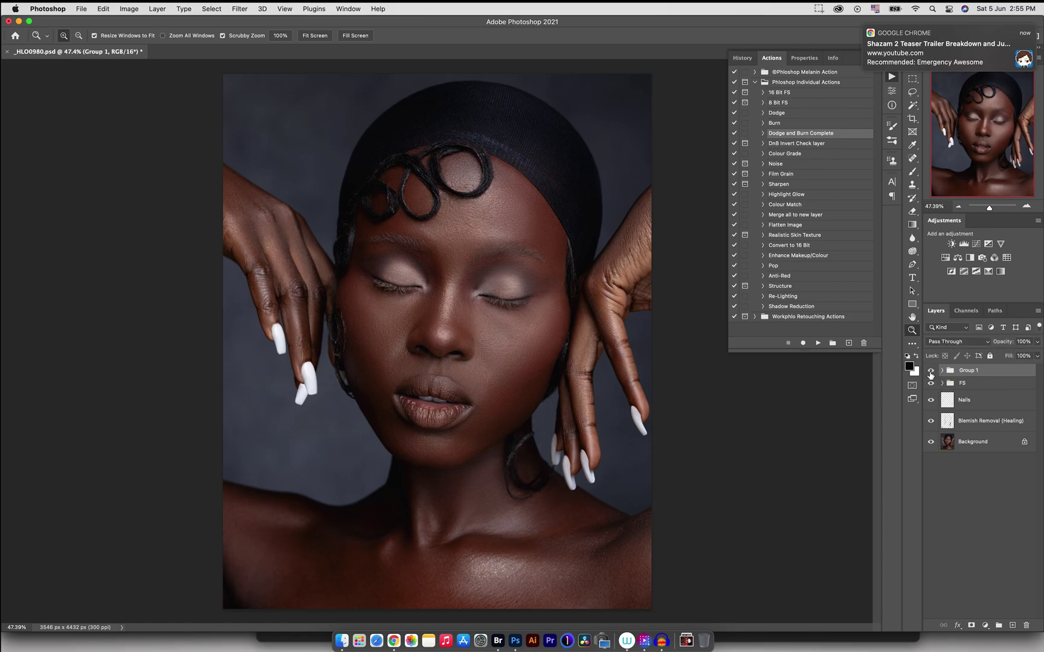